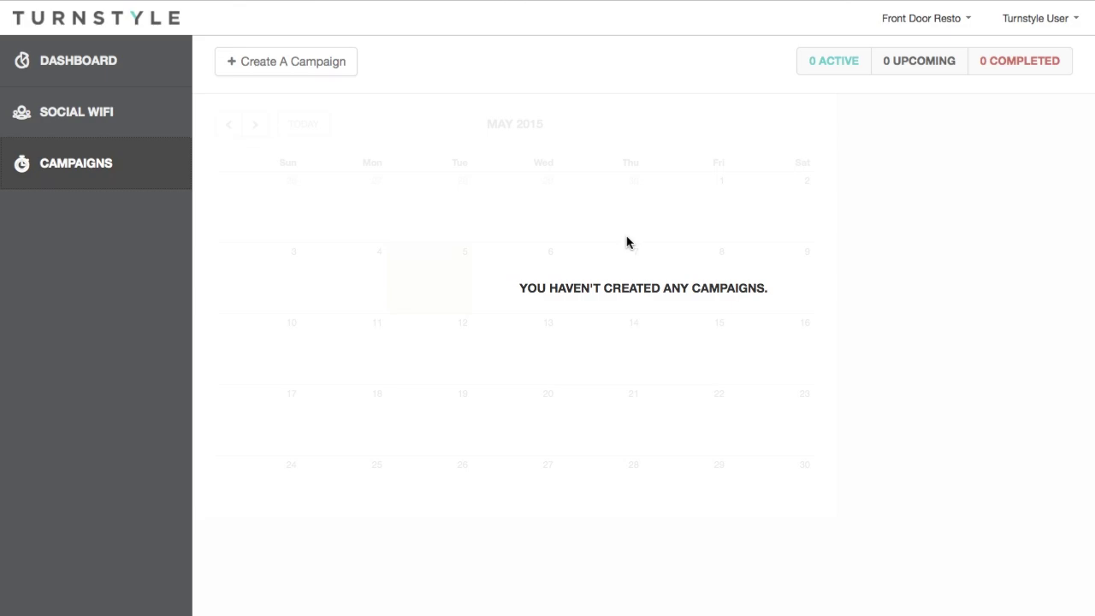
Start a new campaign titled 'Buy One Get One Free' running next month, Jun 1–30, 2015.
left_click(298, 63)
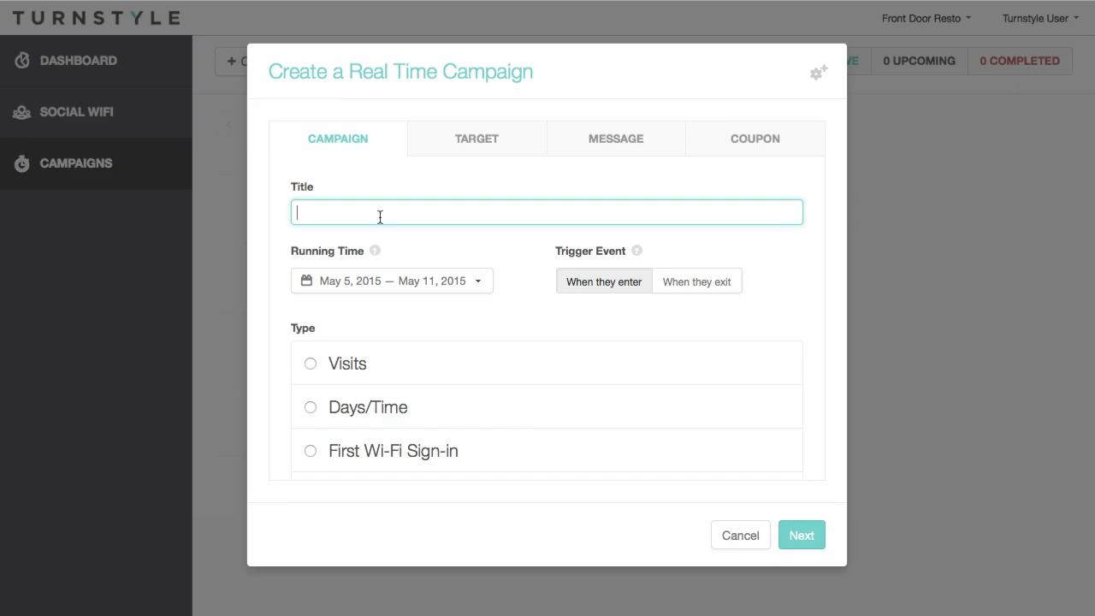
type("Buy One Get One Free")
left_click(345, 292)
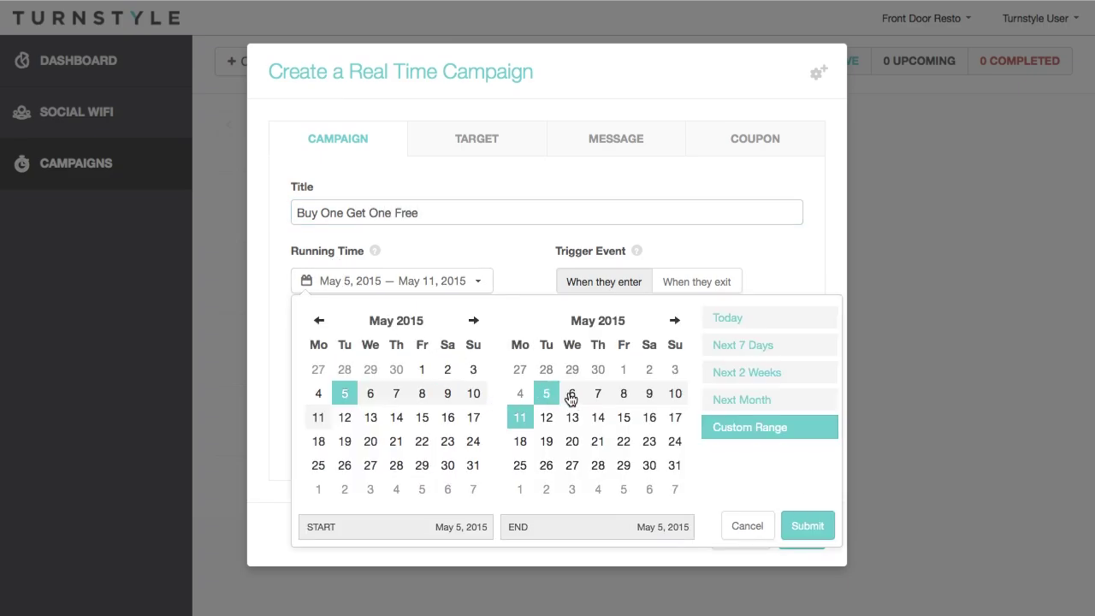
left_click(717, 401)
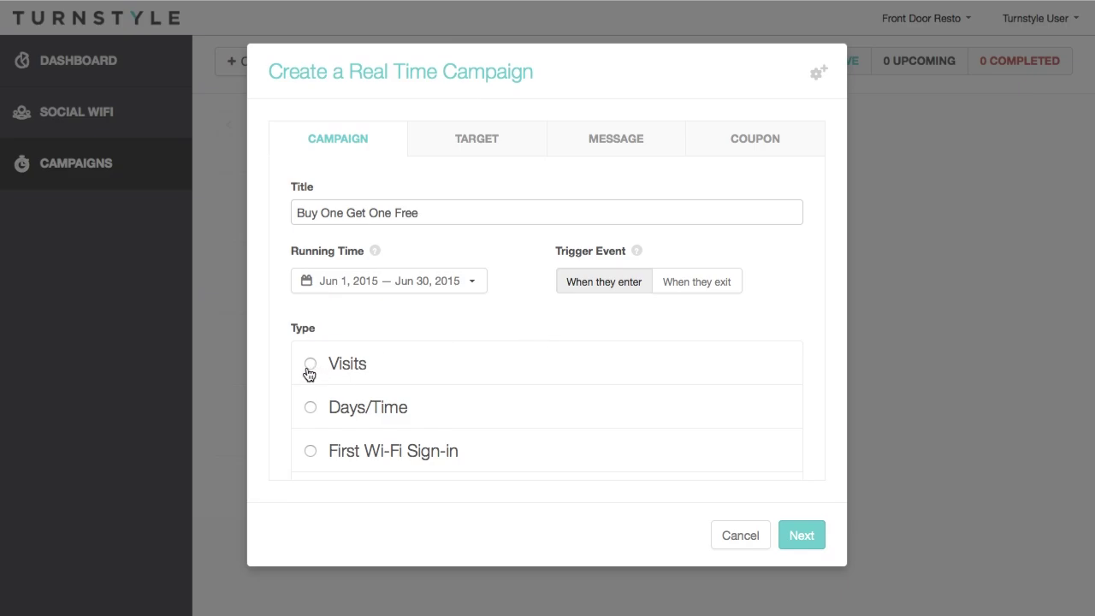
Trigger the campaign when customers exit and make it a Visits campaign.
left_click(684, 279)
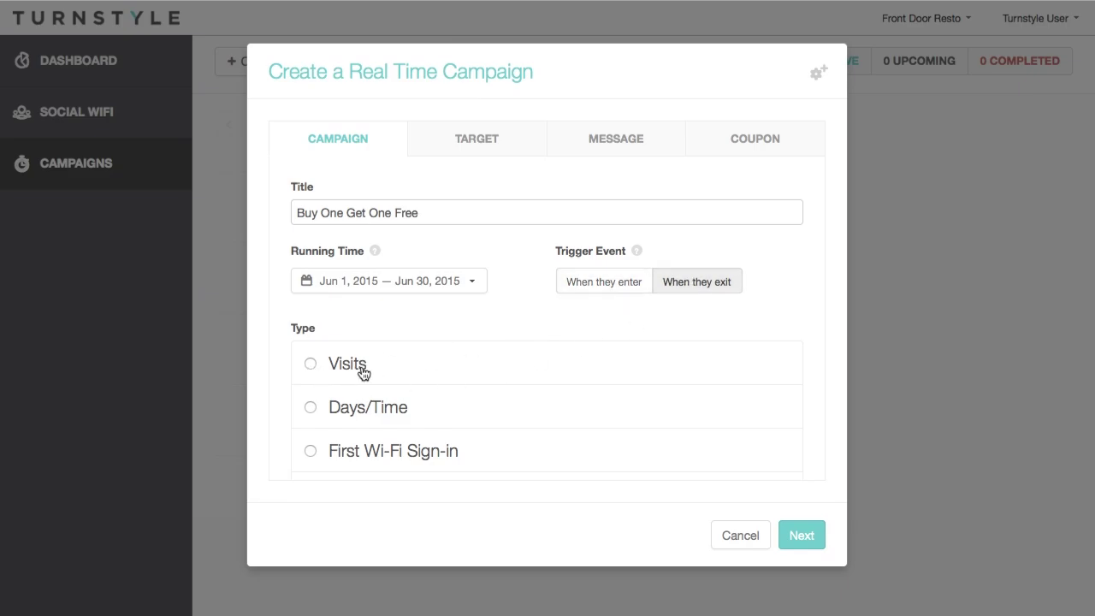
left_click(311, 366)
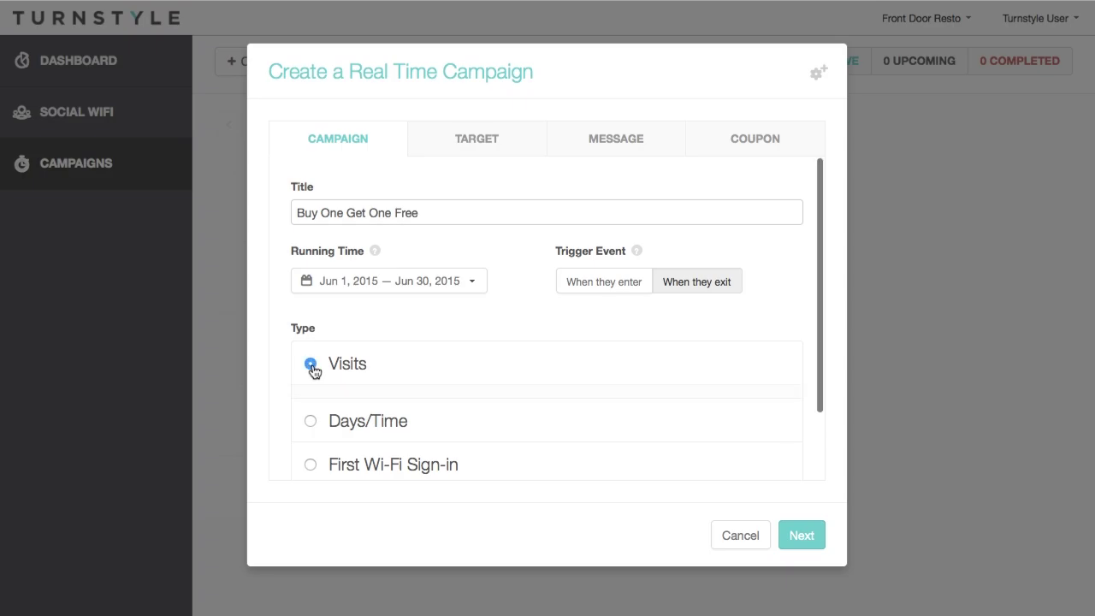
scroll(494, 341, "down", 3)
scroll(492, 342, "down", 2)
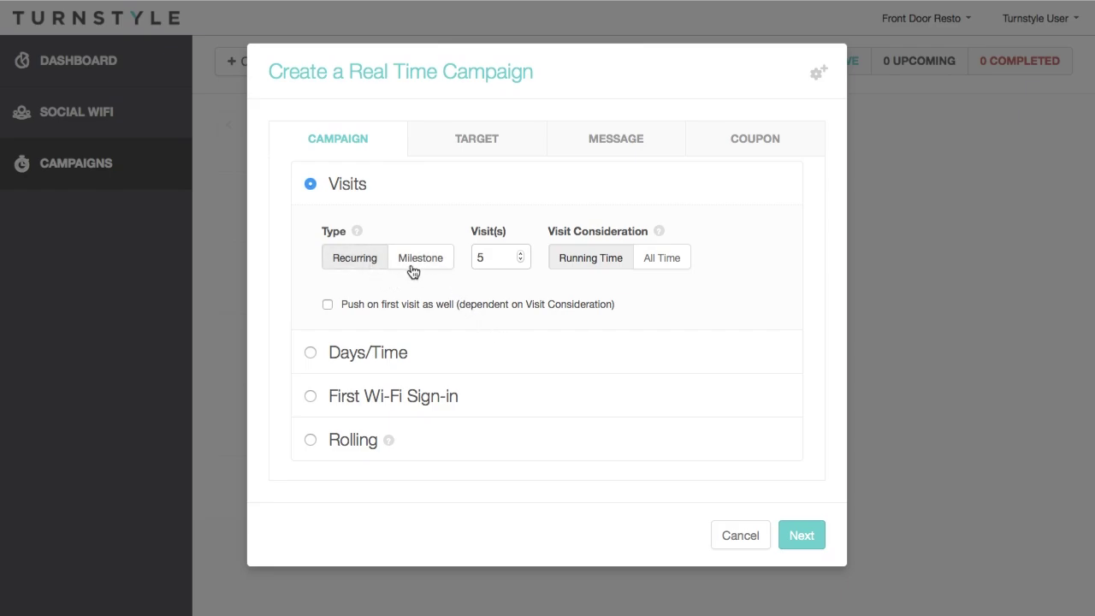
Set visits to 3, counted over All Time, firing on a Recurring basis.
left_click(520, 260)
left_click(520, 260)
left_click(432, 266)
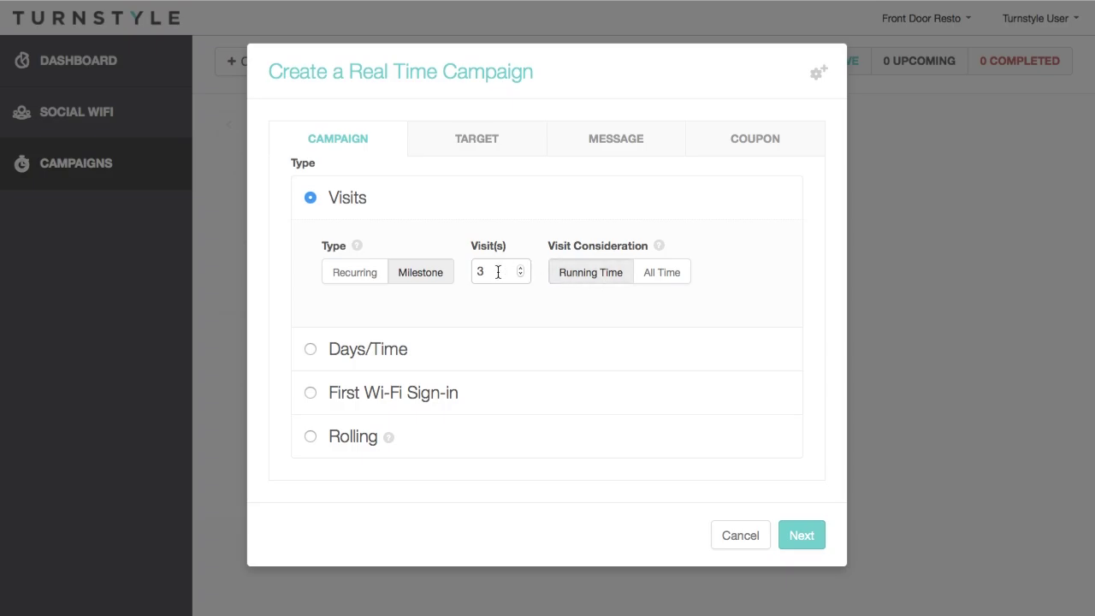
left_click(648, 274)
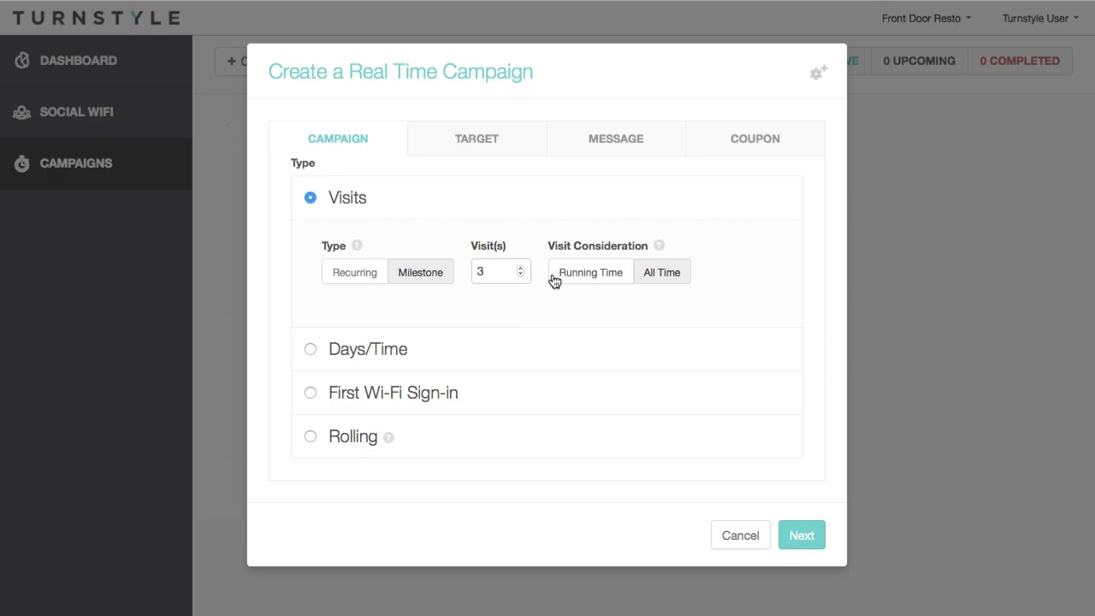
left_click(366, 272)
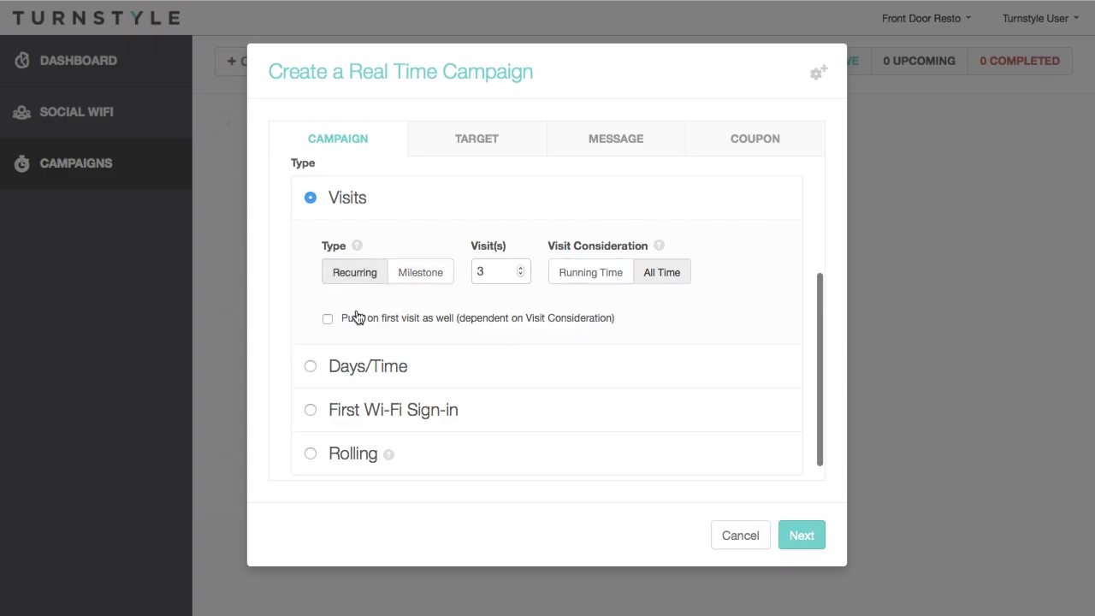
Enable push on first visit and try a Days/Time campaign on Tuesdays and Thursdays.
left_click(328, 318)
left_click(347, 368)
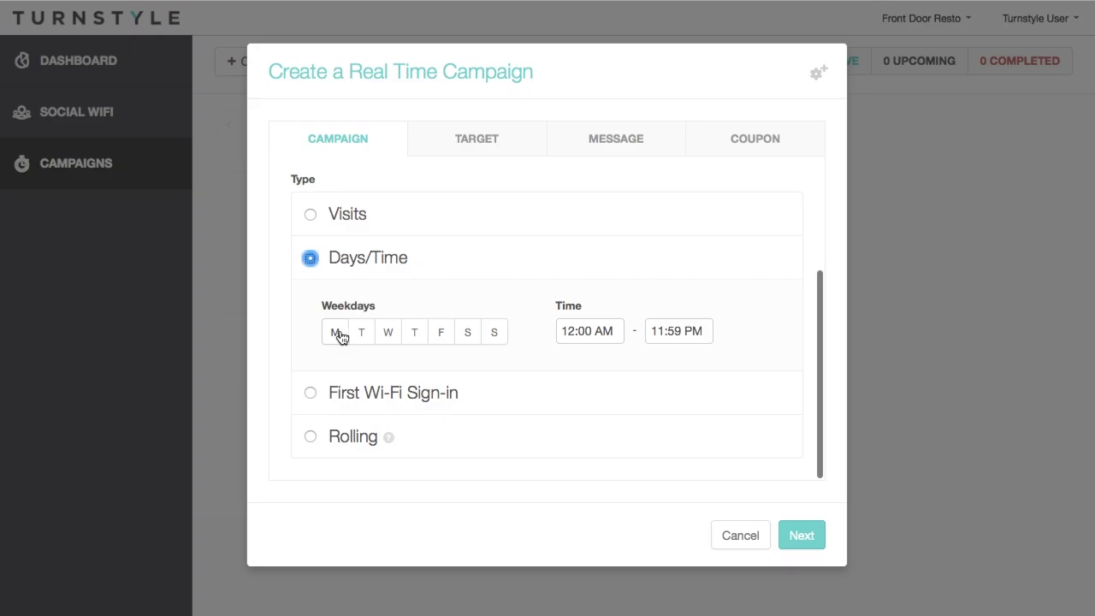
left_click(361, 333)
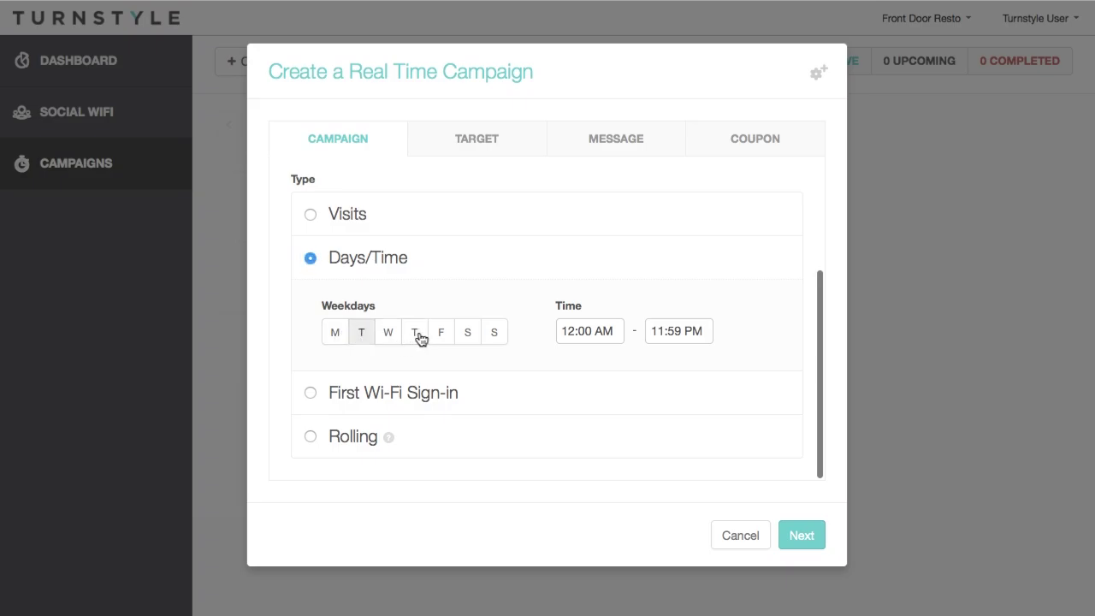
left_click(418, 337)
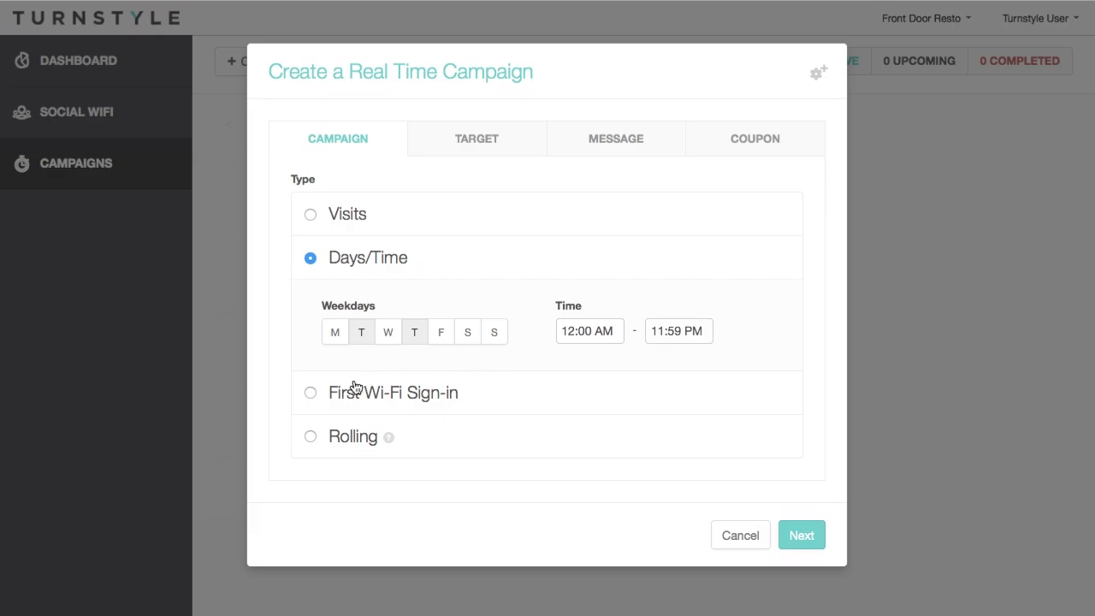
Switch to a First Wi-Fi Sign-in campaign with a 30-minute message delay.
left_click(311, 394)
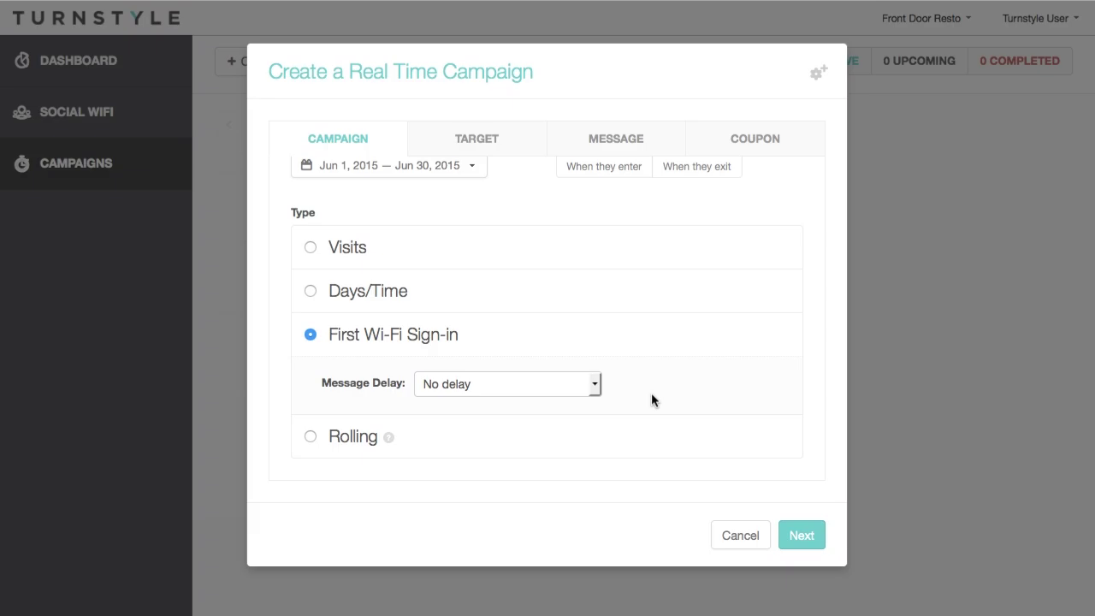
left_click(597, 385)
left_click(567, 450)
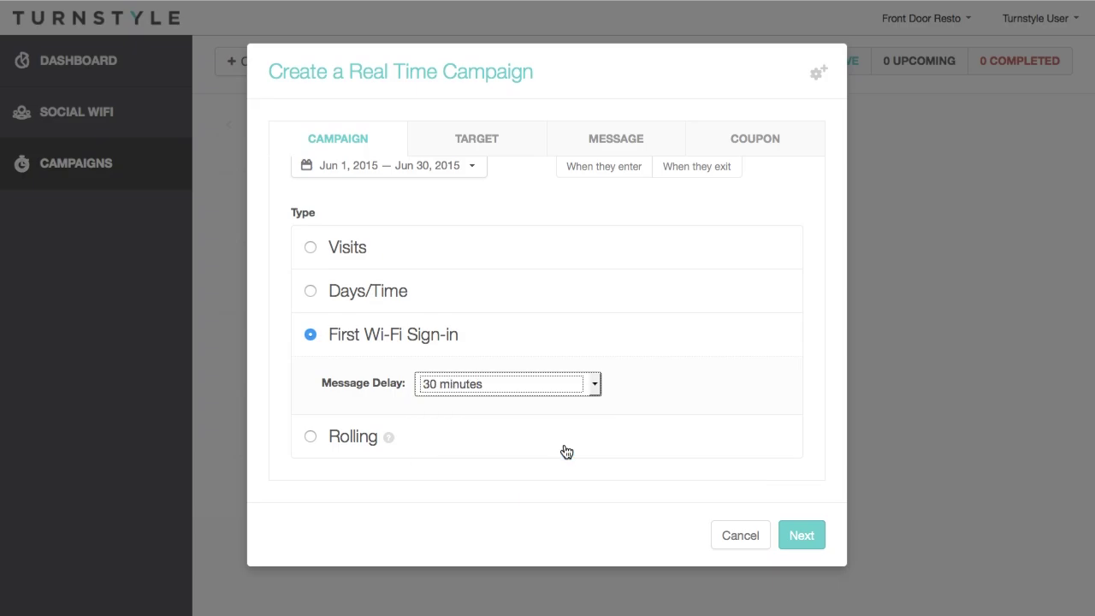
left_click(671, 394)
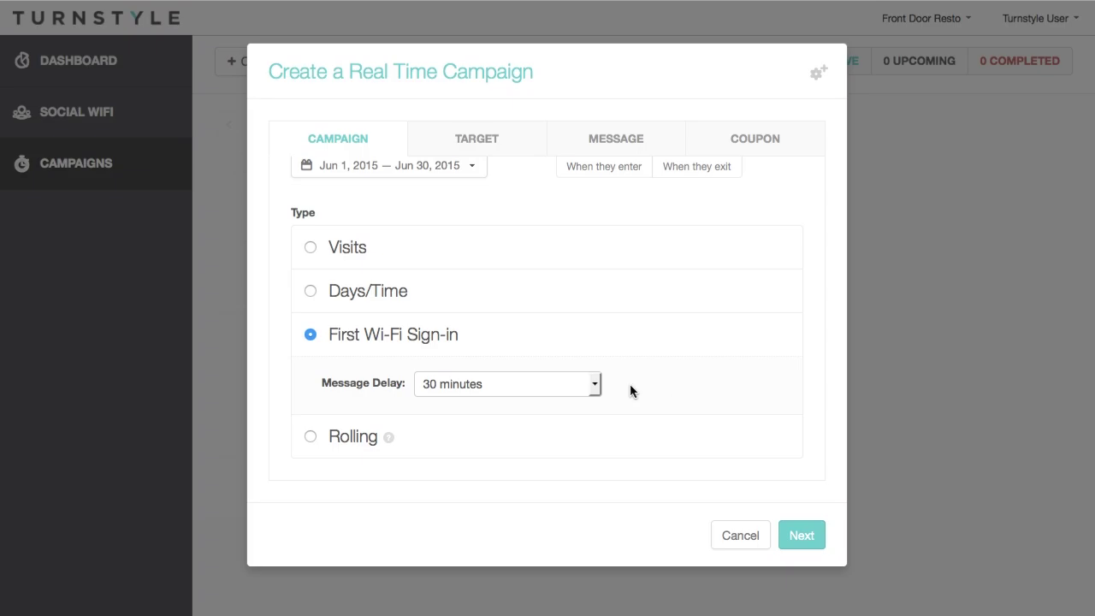
Select Rolling, keeping the 30-day rolling period and push on visit 3.
left_click(310, 437)
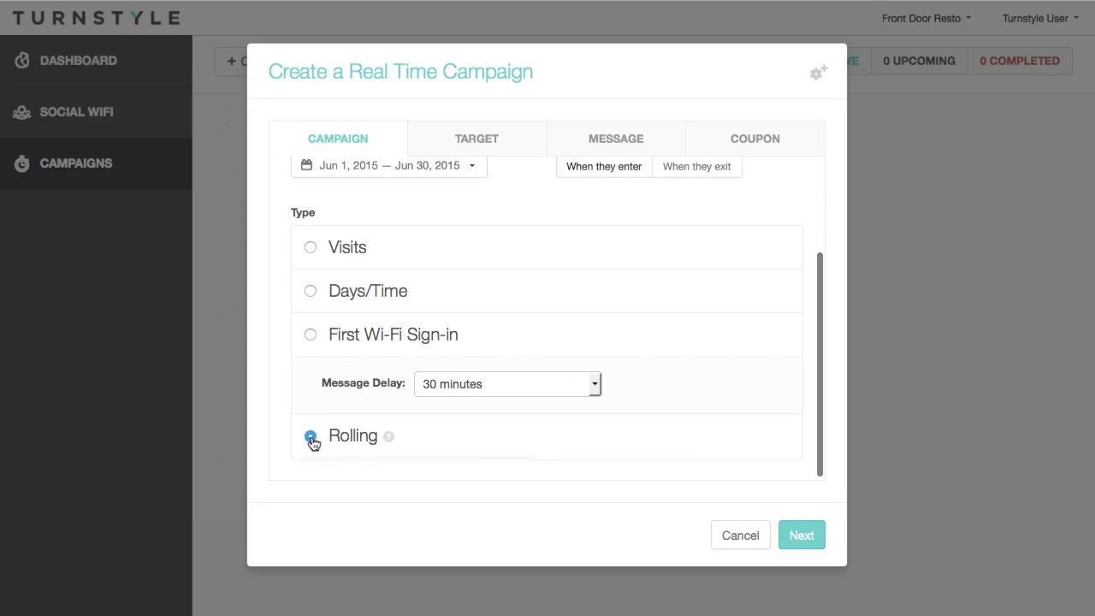
scroll(515, 440, "down", 1)
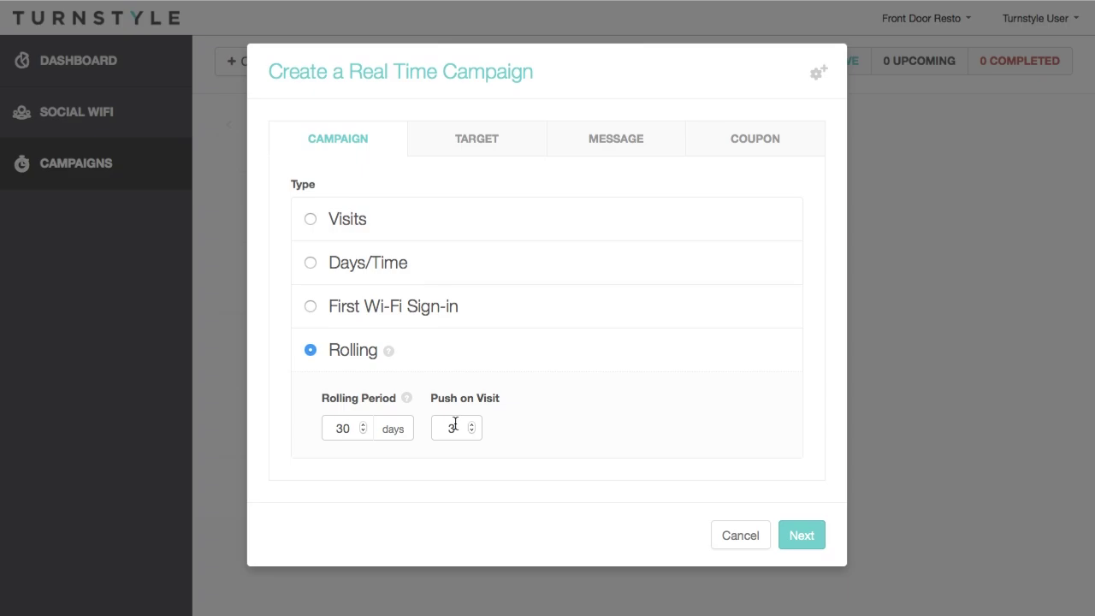
On the Target step, limit the campaign to valued customers (10 visits, all time).
left_click(471, 145)
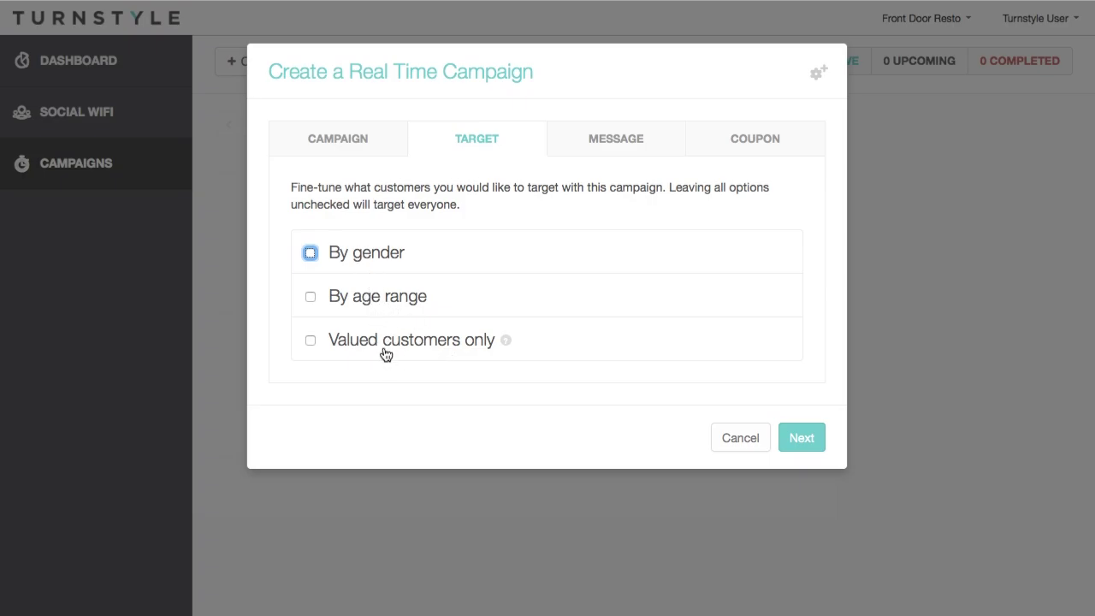
left_click(311, 342)
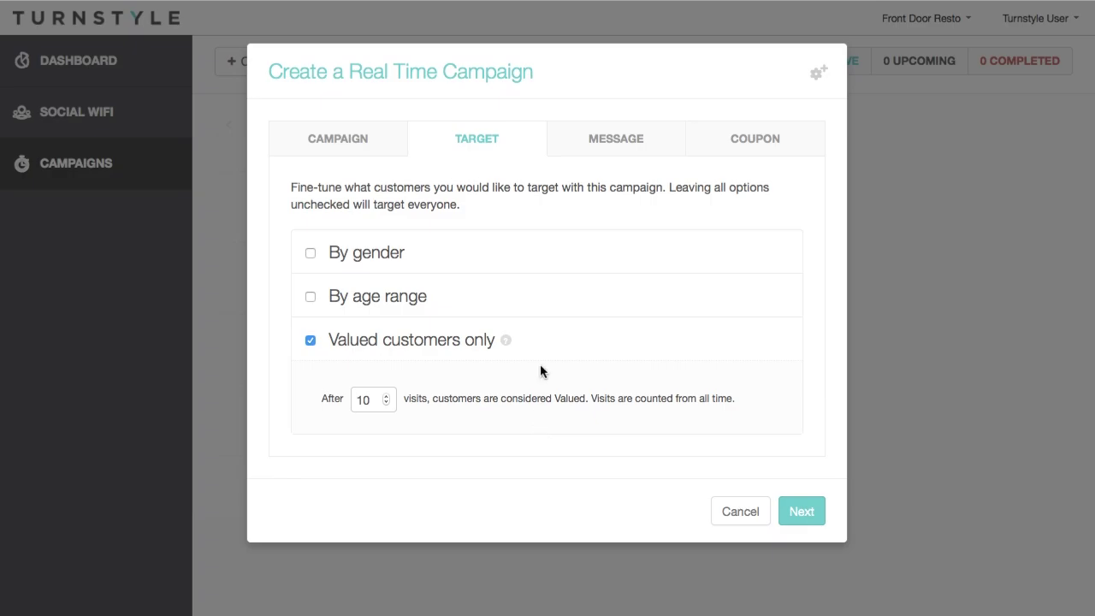
Go to the Message step and drag SMS to try reordering the channels.
left_click(608, 138)
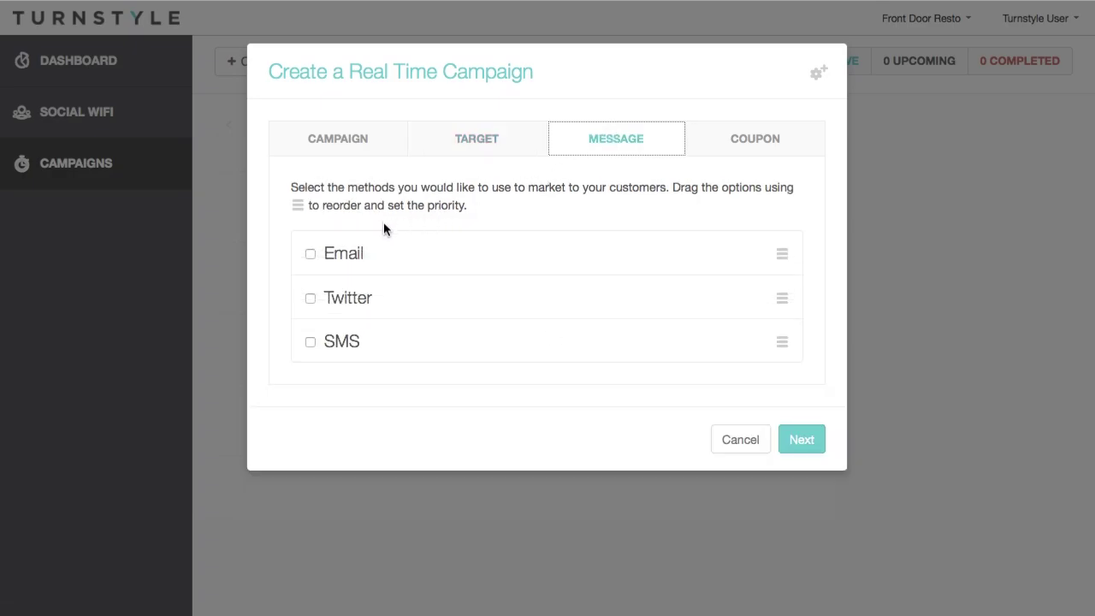
left_click_drag(782, 342, 793, 370)
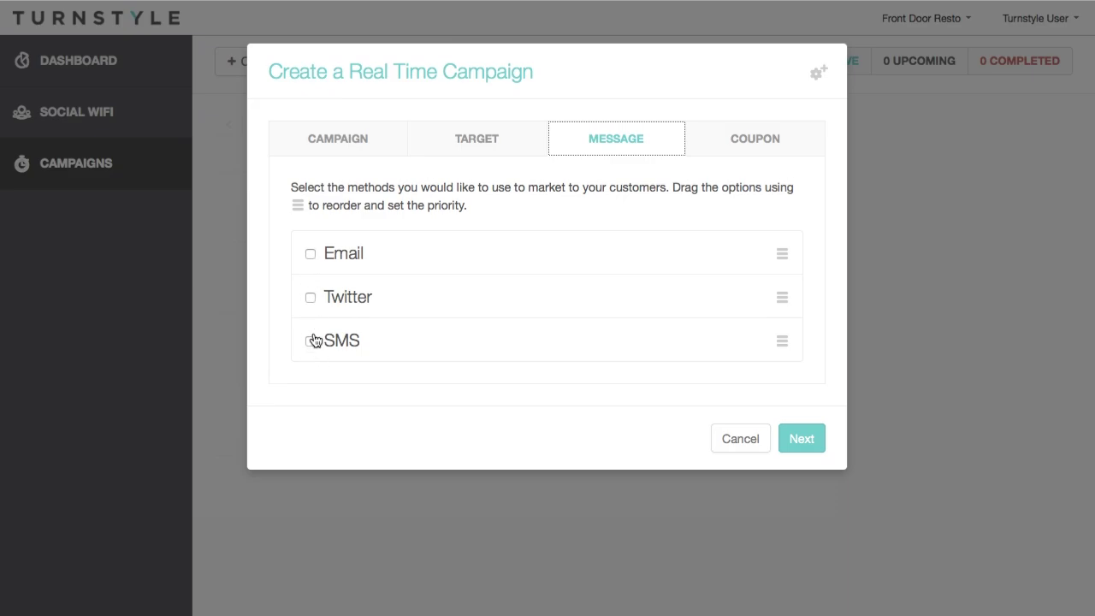
Enable the Email message with the screenshot image as its logo, keeping the accent colour.
left_click(310, 254)
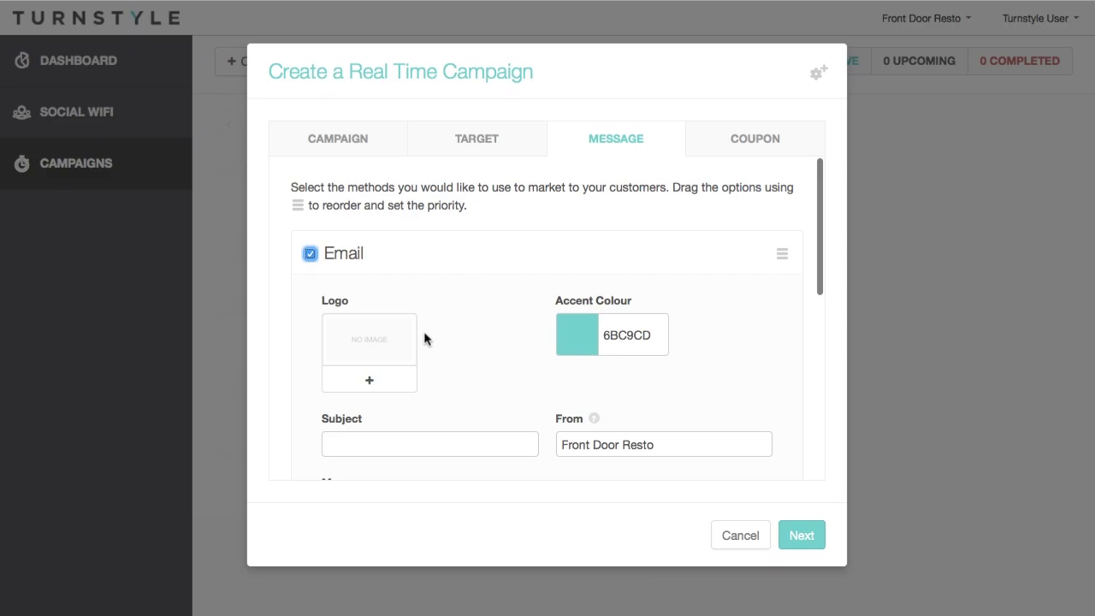
left_click(378, 379)
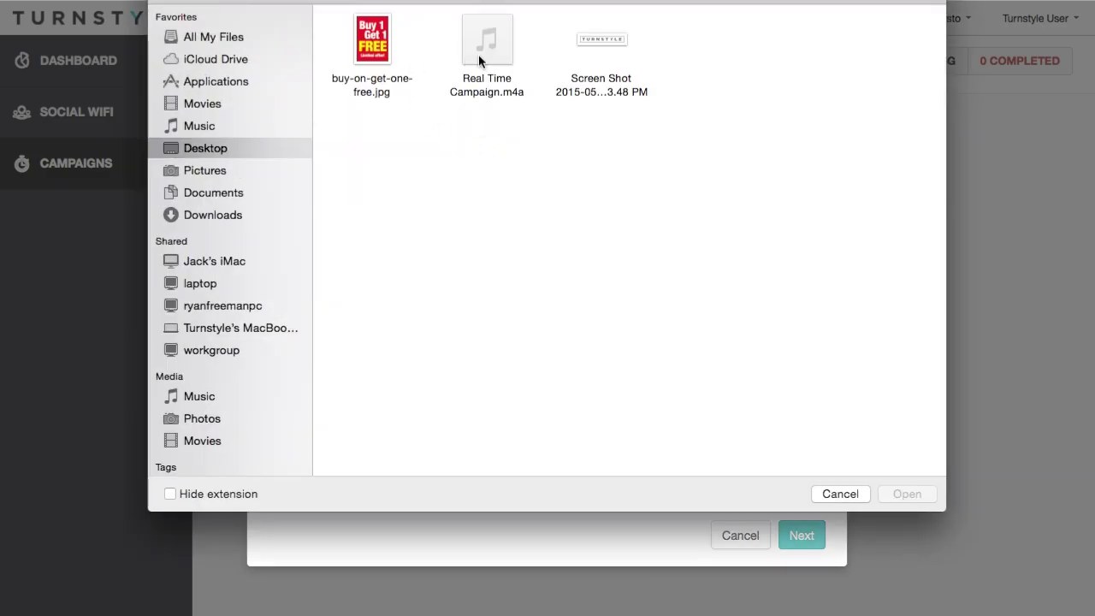
left_click(616, 38)
double_click(616, 38)
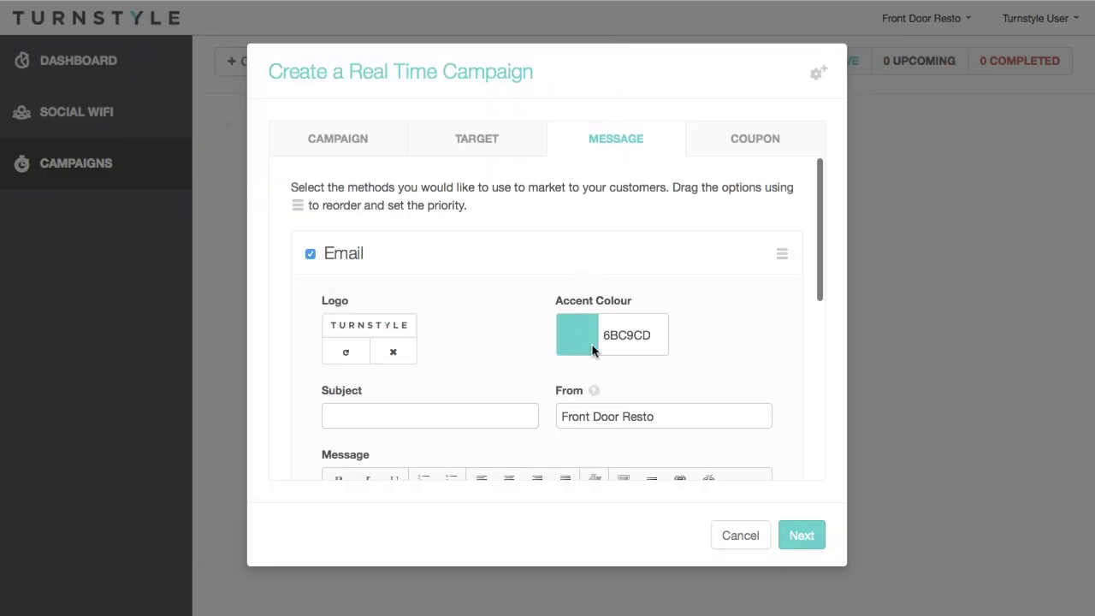
left_click(631, 337)
left_click(661, 344)
Enter the email subject 'Promotion!!!'.
left_click(471, 412)
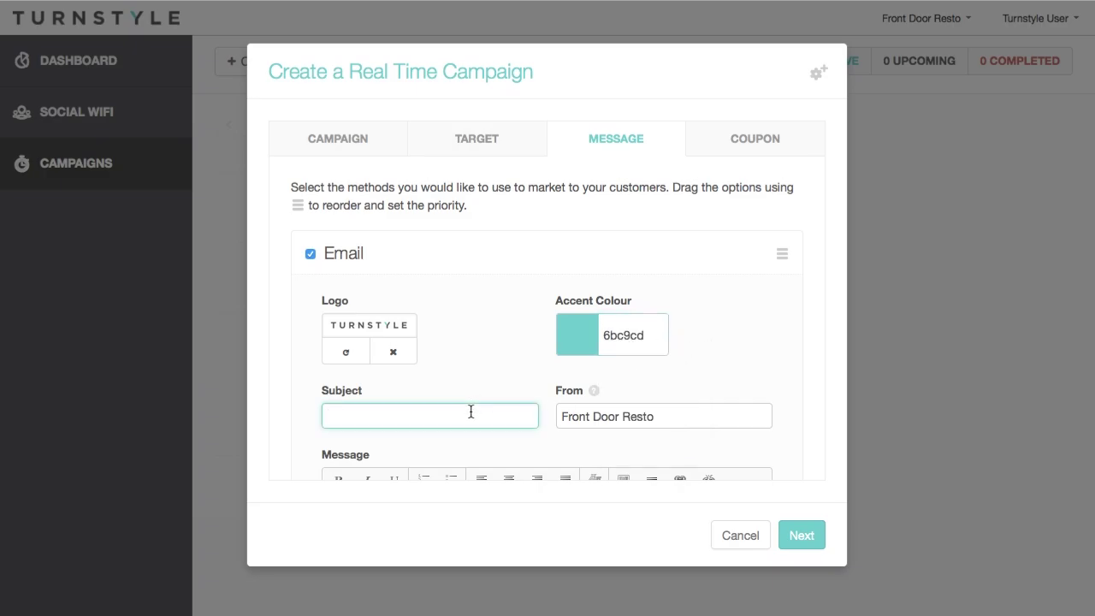
type("Promotion!!!")
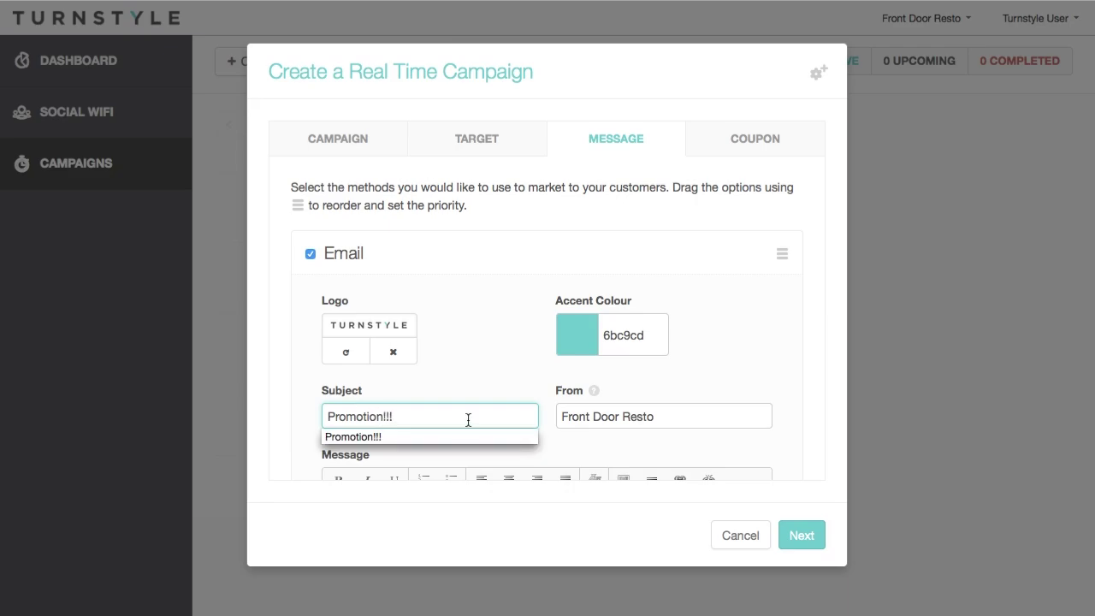
Insert buy-on-get-one-free.jpg into the email message body.
scroll(447, 445, "down", 4)
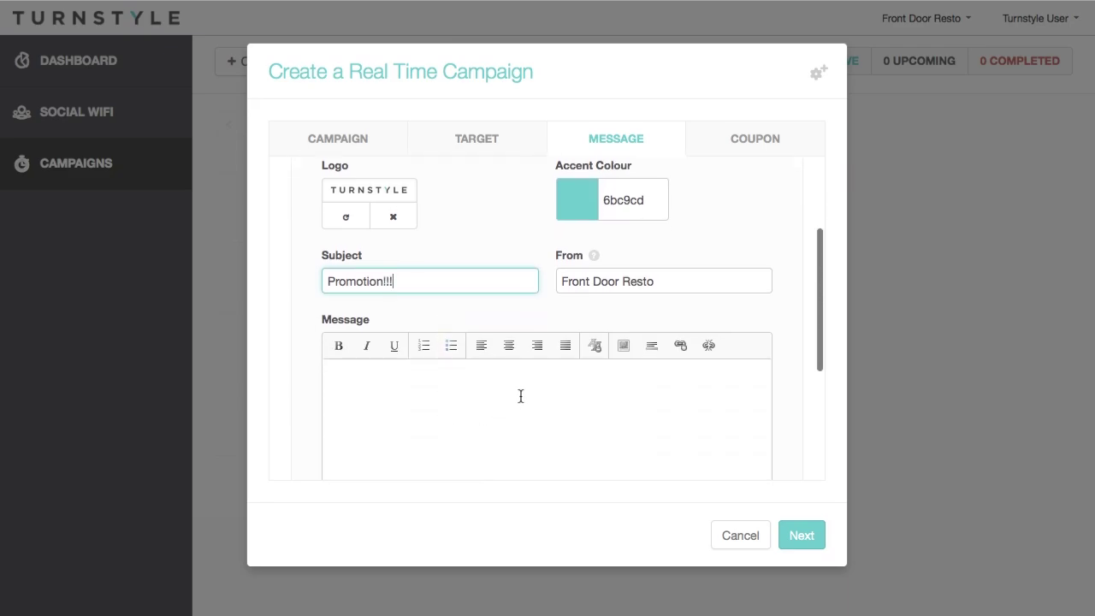
left_click(624, 346)
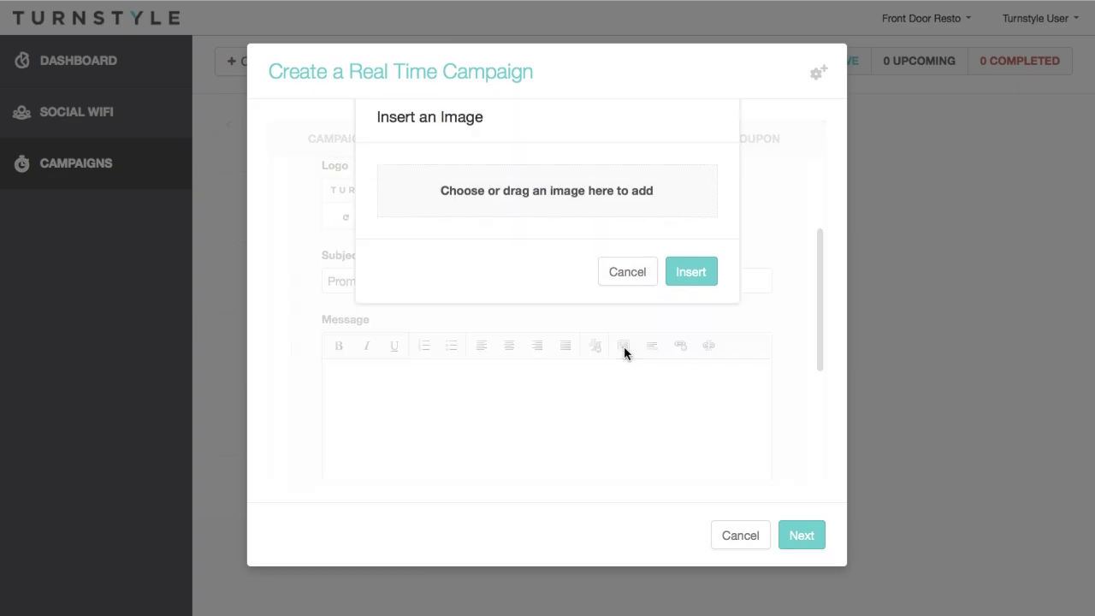
left_click(702, 276)
left_click(612, 255)
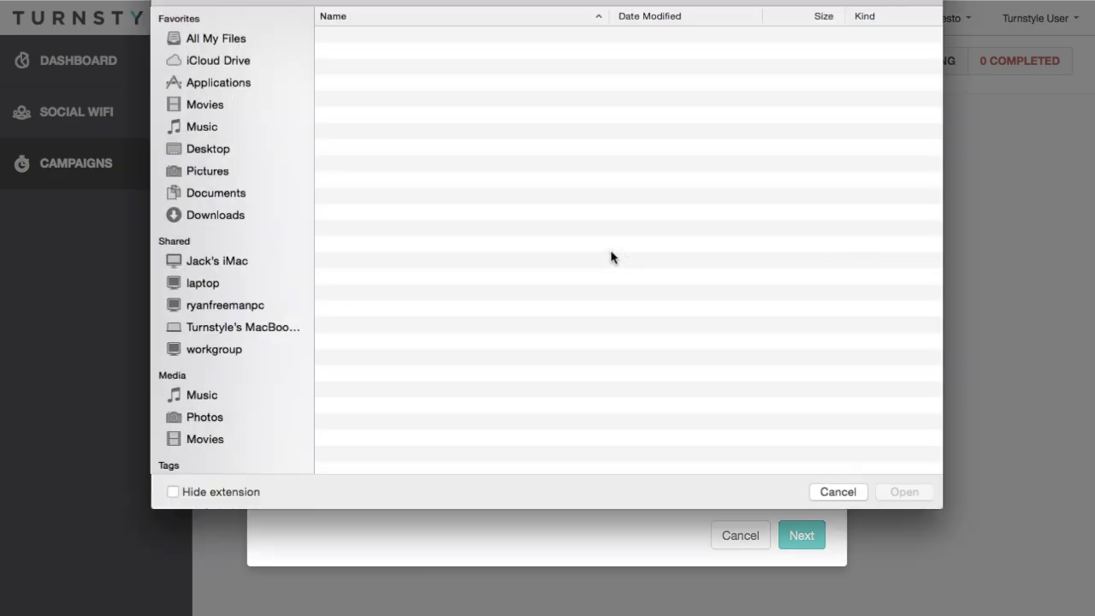
double_click(393, 58)
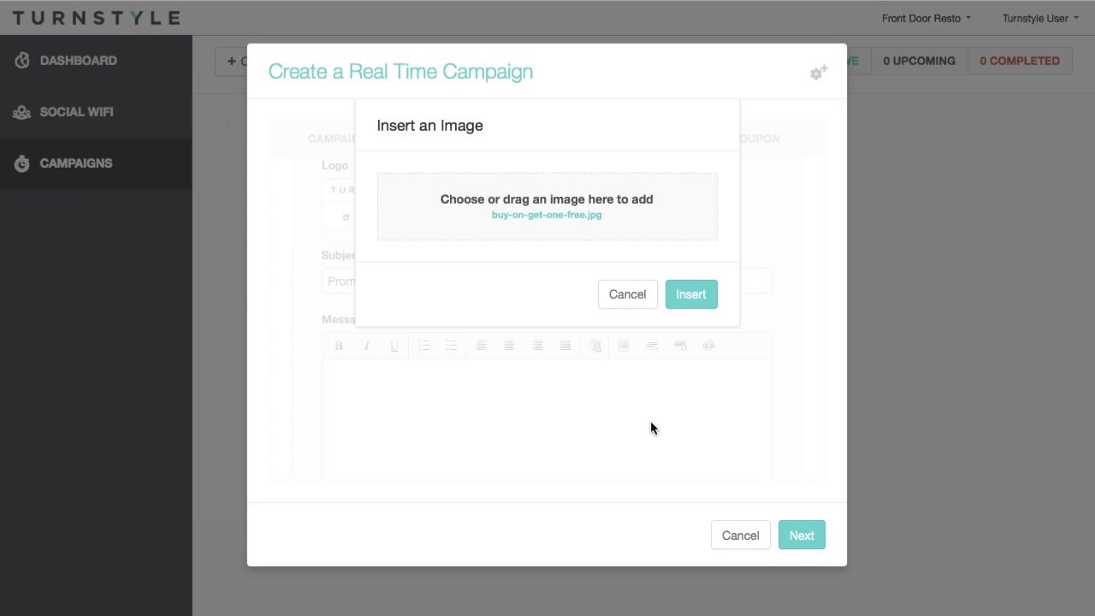
left_click(693, 295)
scroll(713, 431, "down", 5)
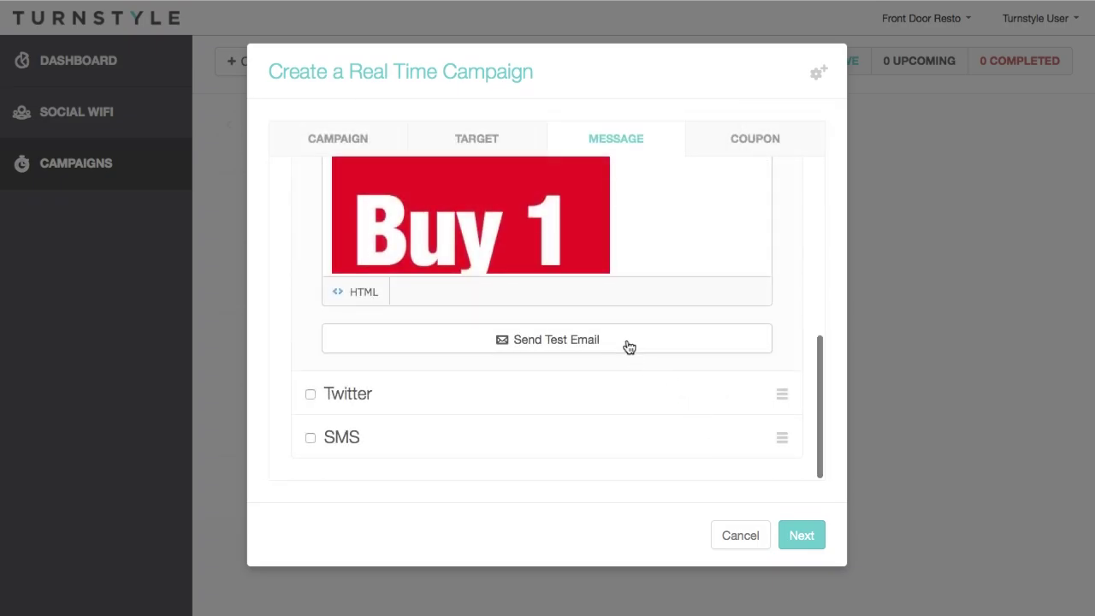
scroll(651, 250, "down", 5)
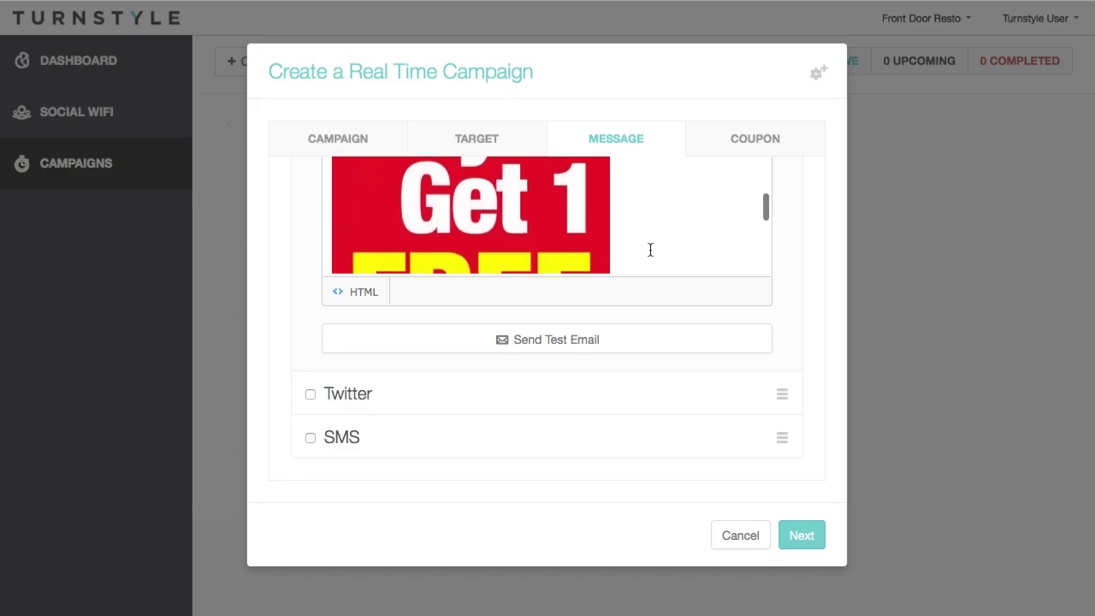
scroll(650, 248, "down", 5)
Enable Twitter with tweets reading '1', '2' and '3', and turn on SMS.
left_click(309, 396)
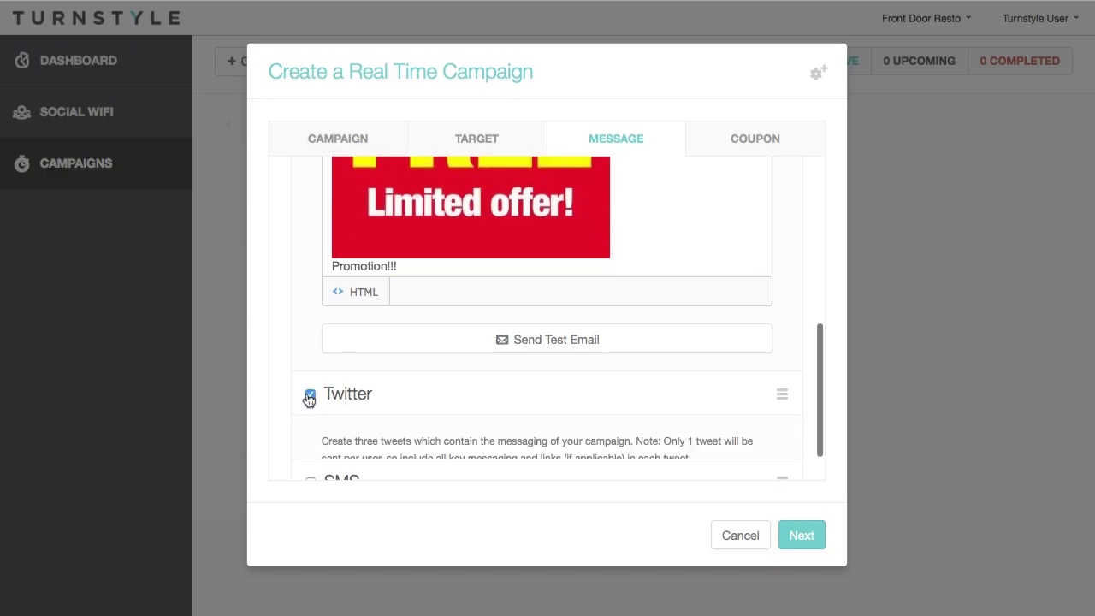
scroll(410, 415, "down", 5)
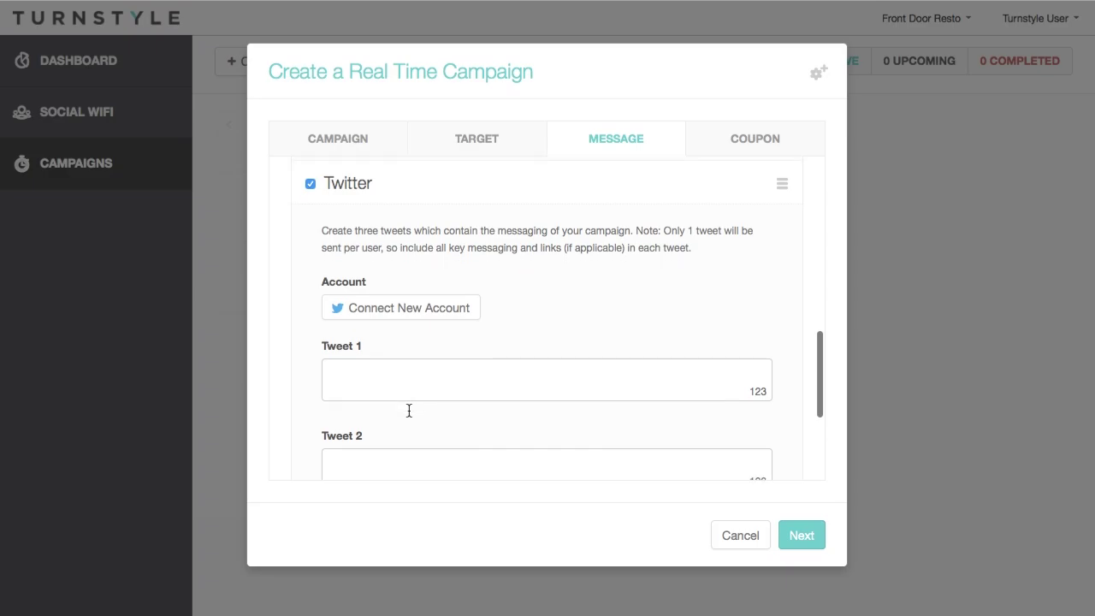
left_click(412, 386)
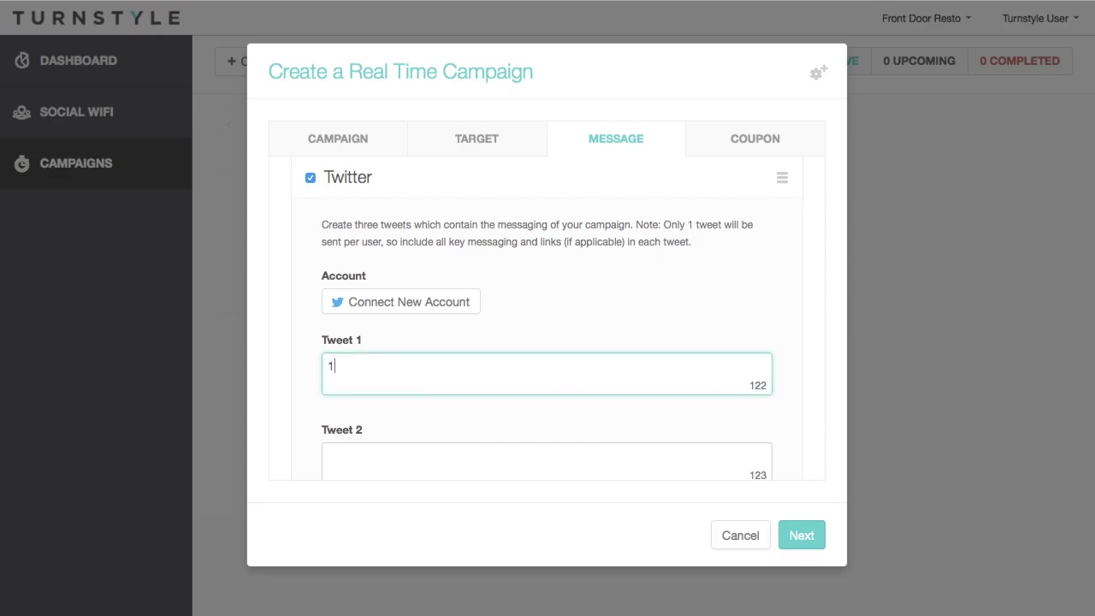
scroll(412, 388, "down", 2)
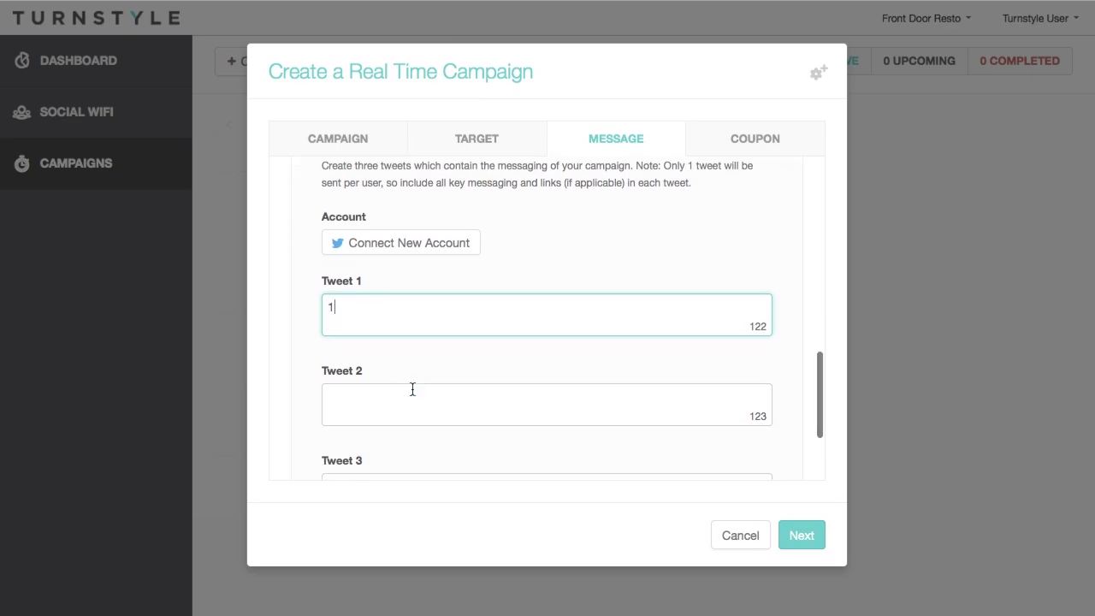
left_click(397, 407)
type("2")
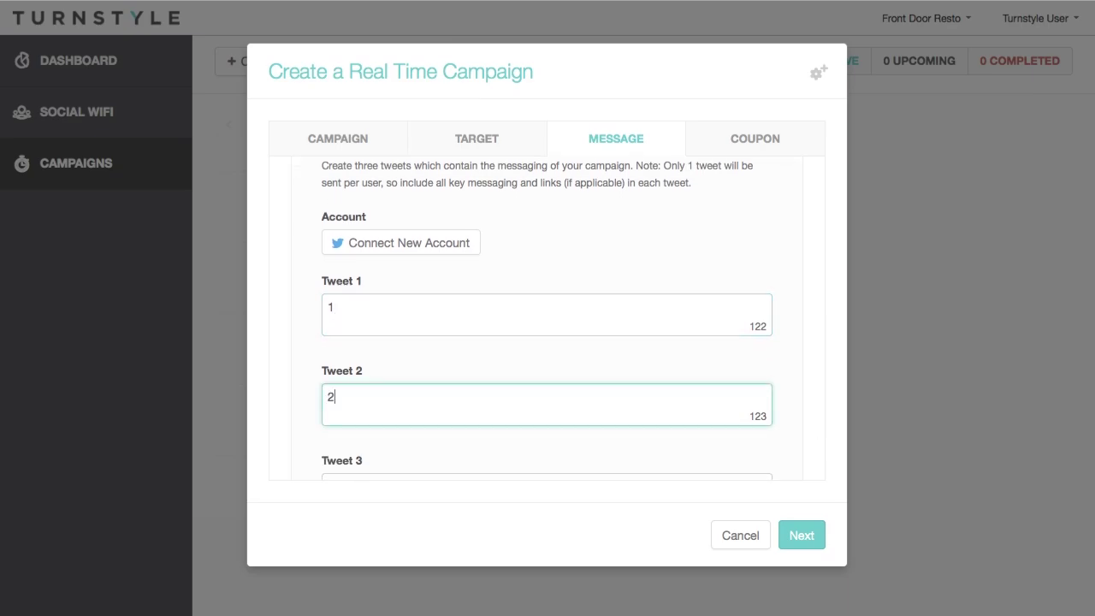
scroll(547, 318, "down", 3)
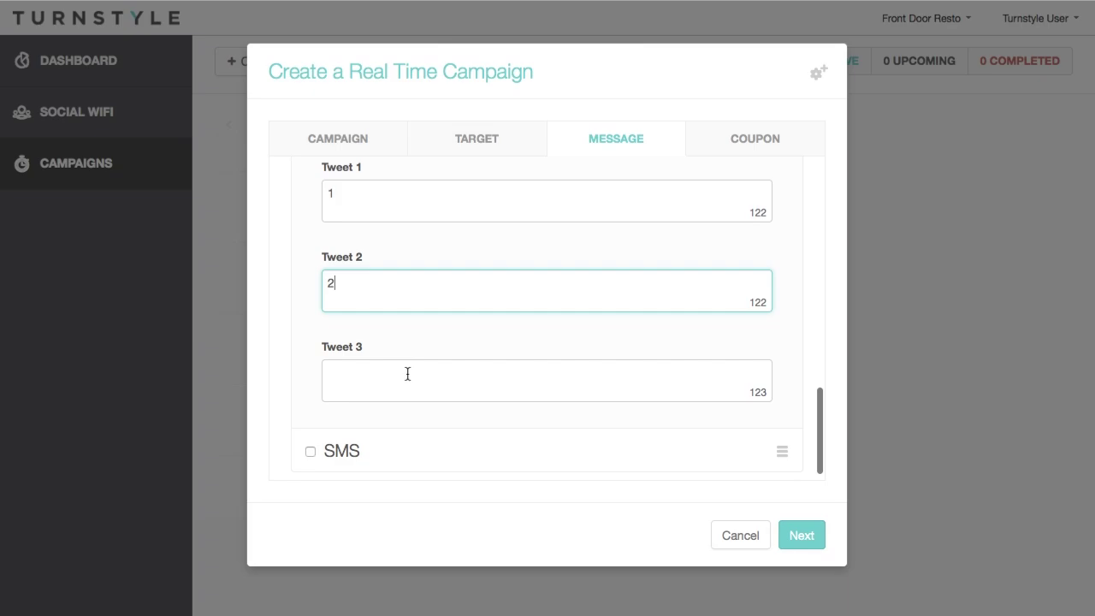
left_click(407, 374)
type("3")
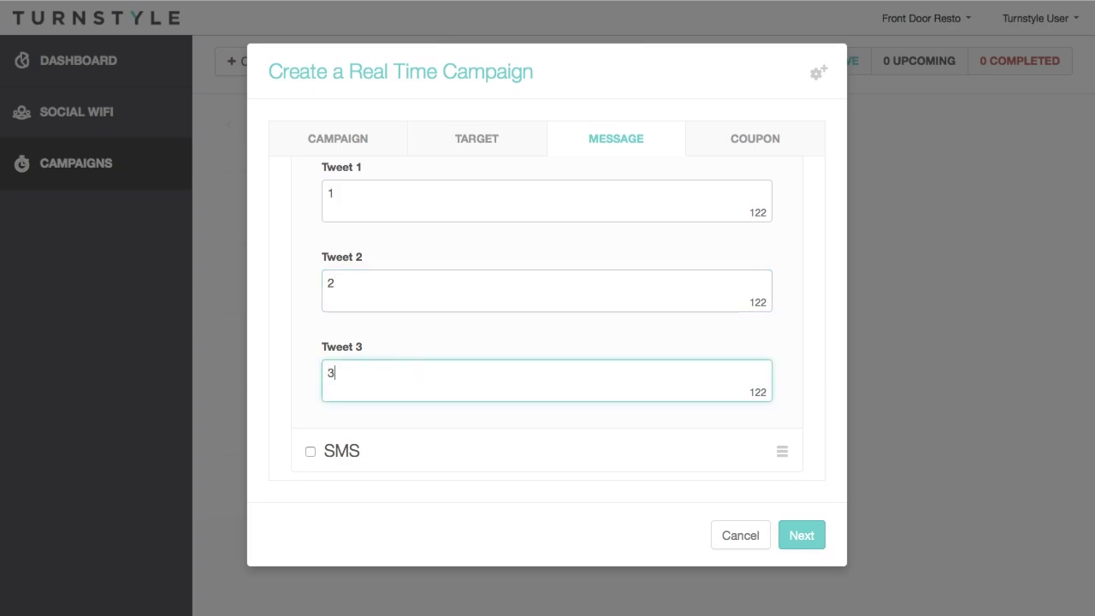
scroll(558, 317, "down", 1)
left_click(310, 438)
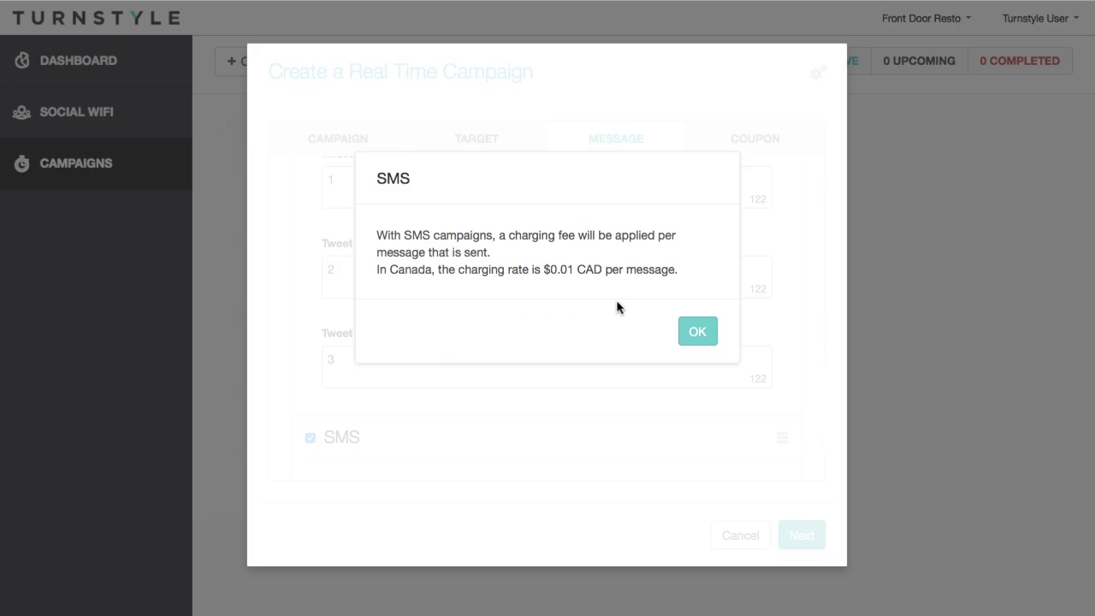
Accept the SMS fee notice and set the TURNSTYLE screenshot as the coupon logo.
left_click(698, 332)
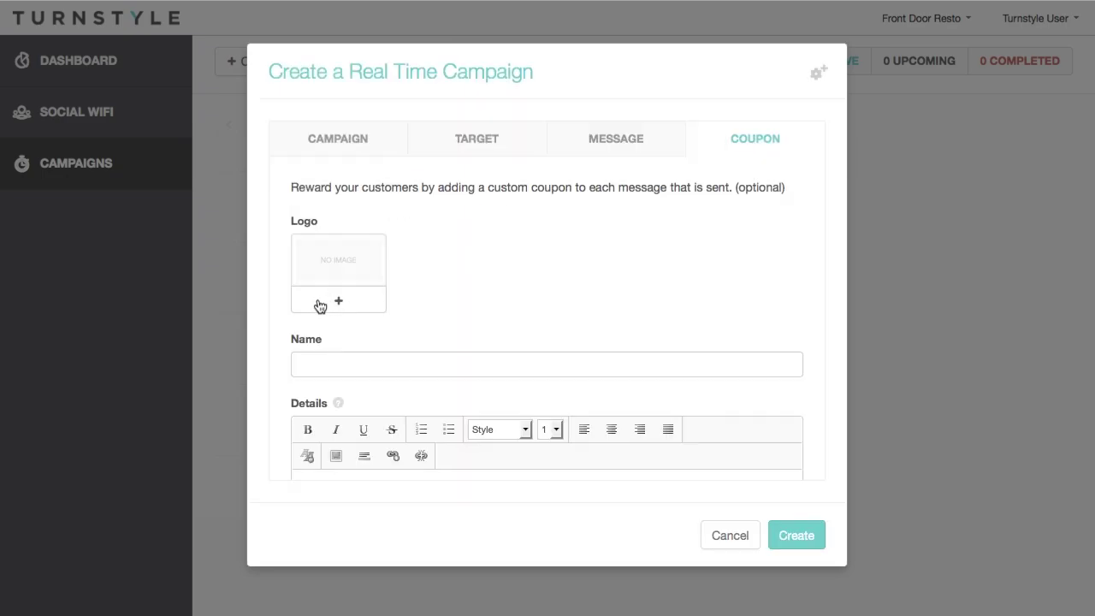
left_click(339, 303)
left_click(379, 41)
key("Return")
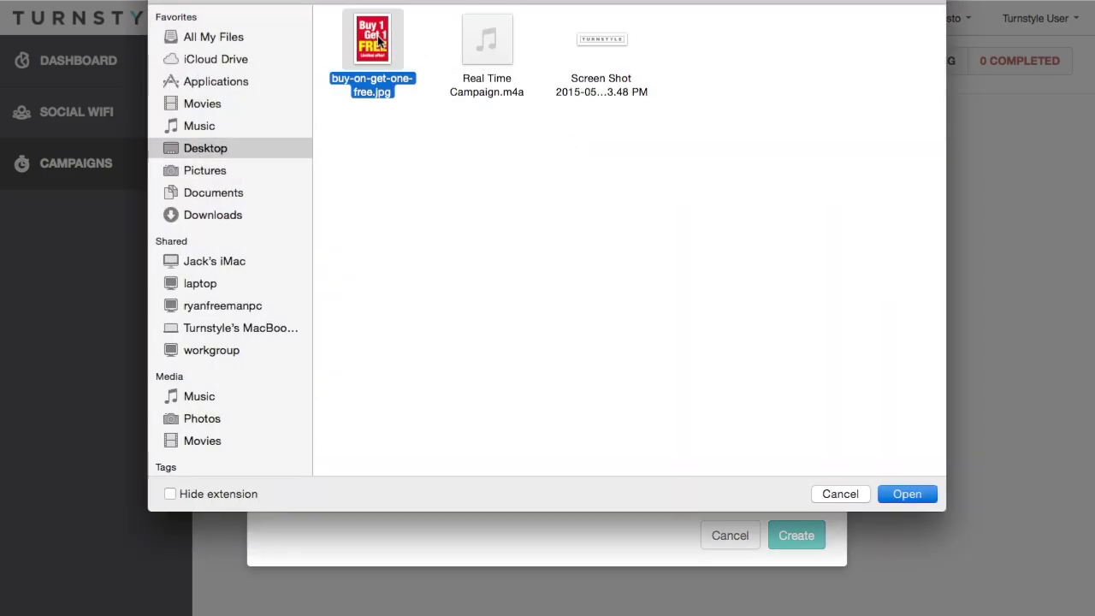
left_click(360, 383)
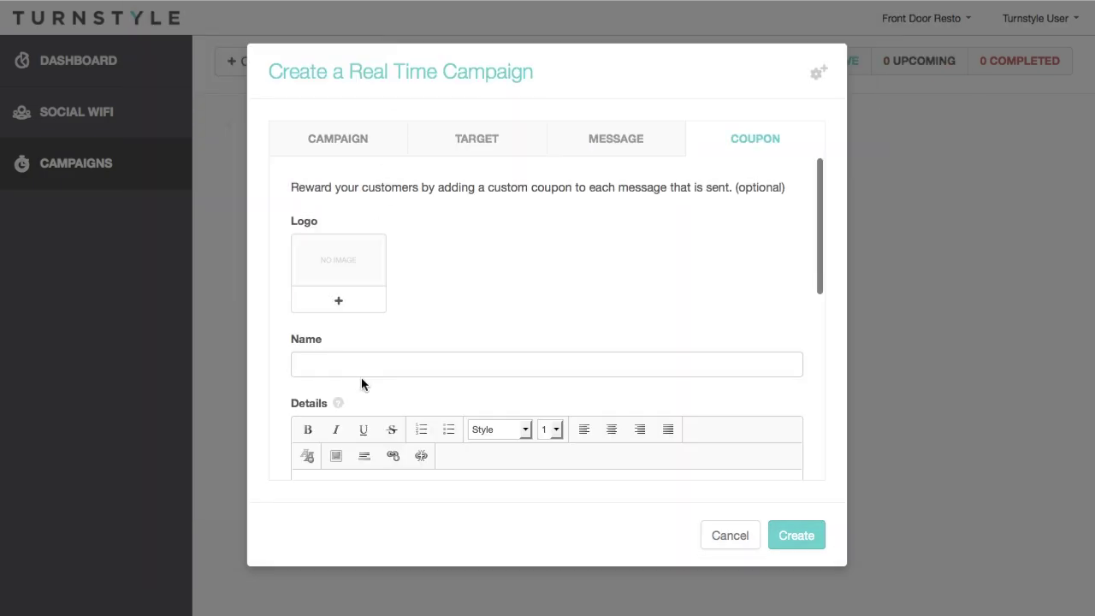
left_click(349, 306)
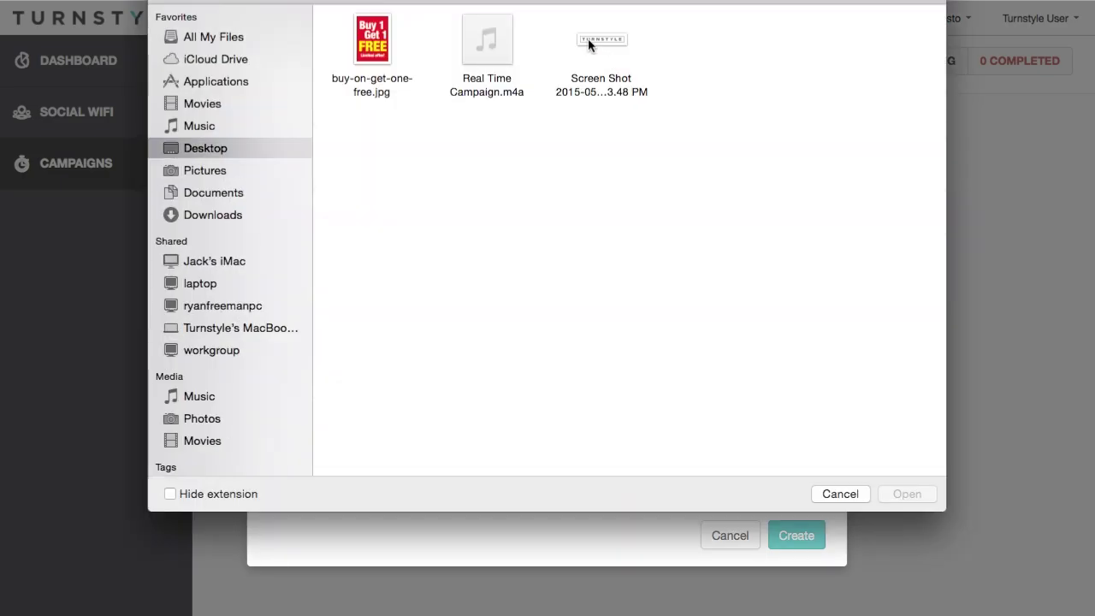
left_click(619, 46)
key("Return")
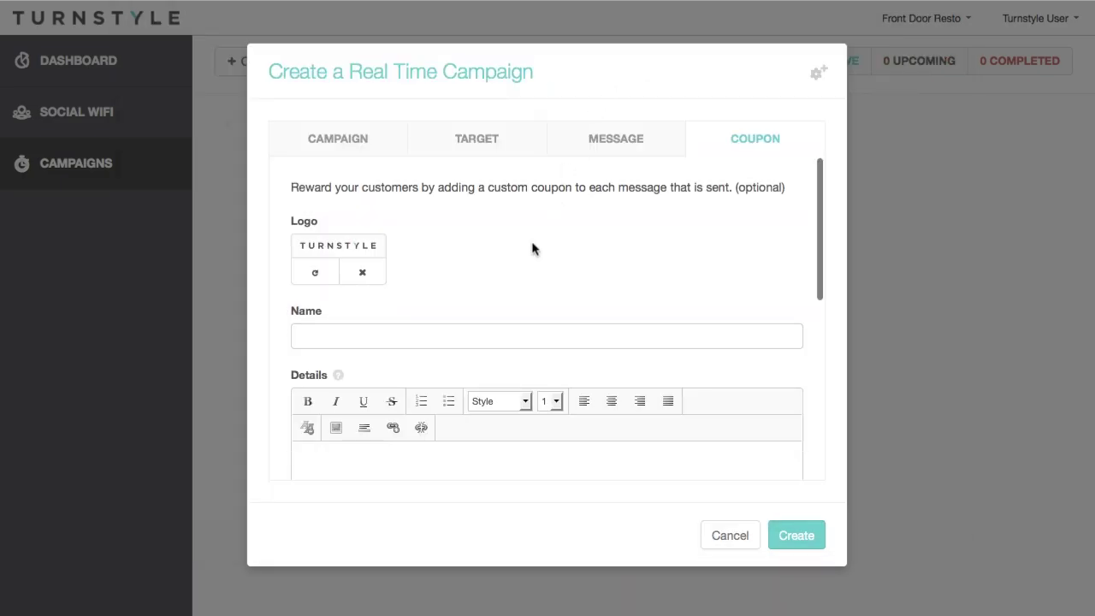
Enter the coupon name 'Buy One Get One Free'.
scroll(530, 246, "down", 2)
left_click(491, 279)
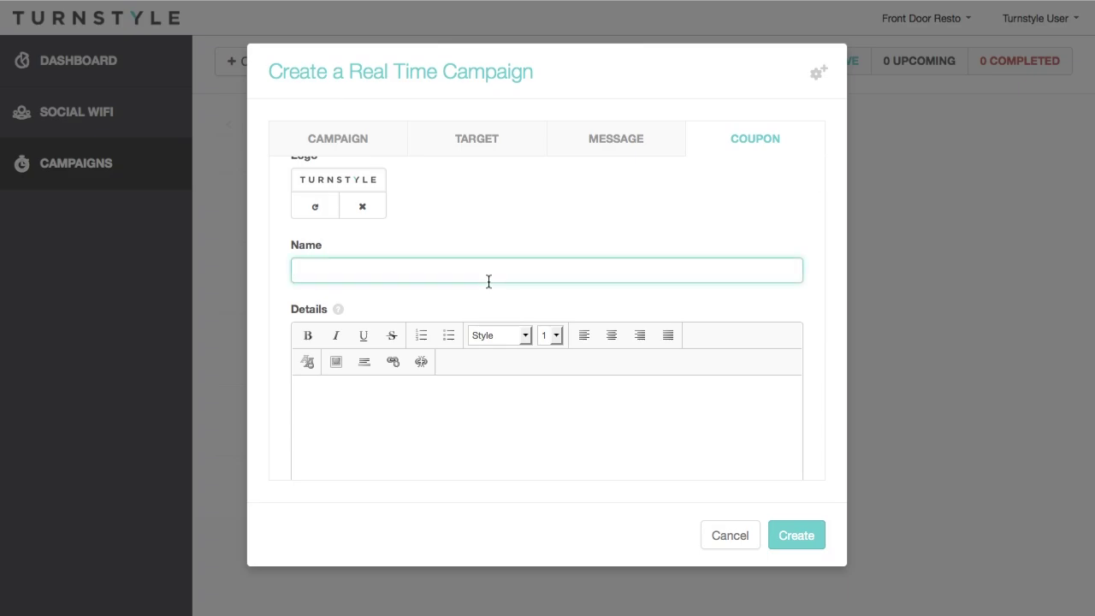
type("Buy One Get One Free")
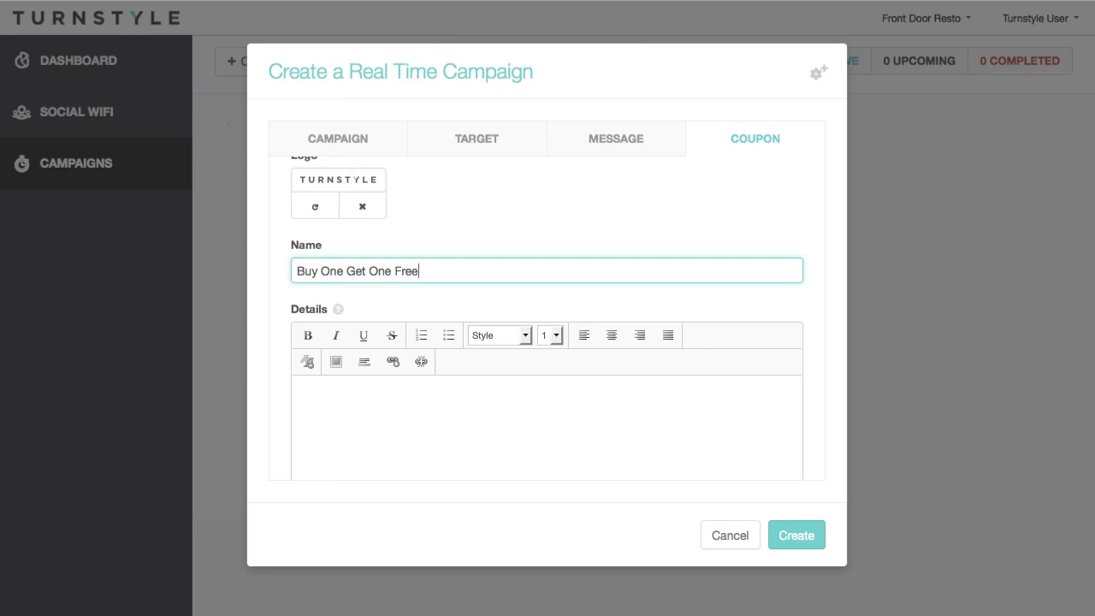
scroll(432, 259, "down", 3)
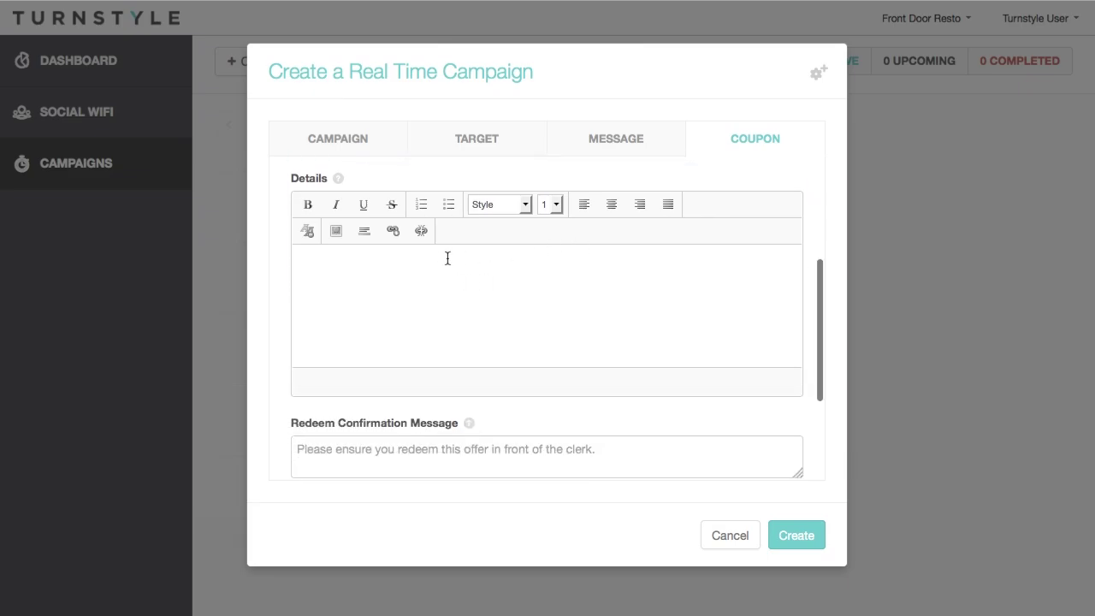
Insert buy-on-get-one-free.jpg into the coupon details.
left_click(338, 233)
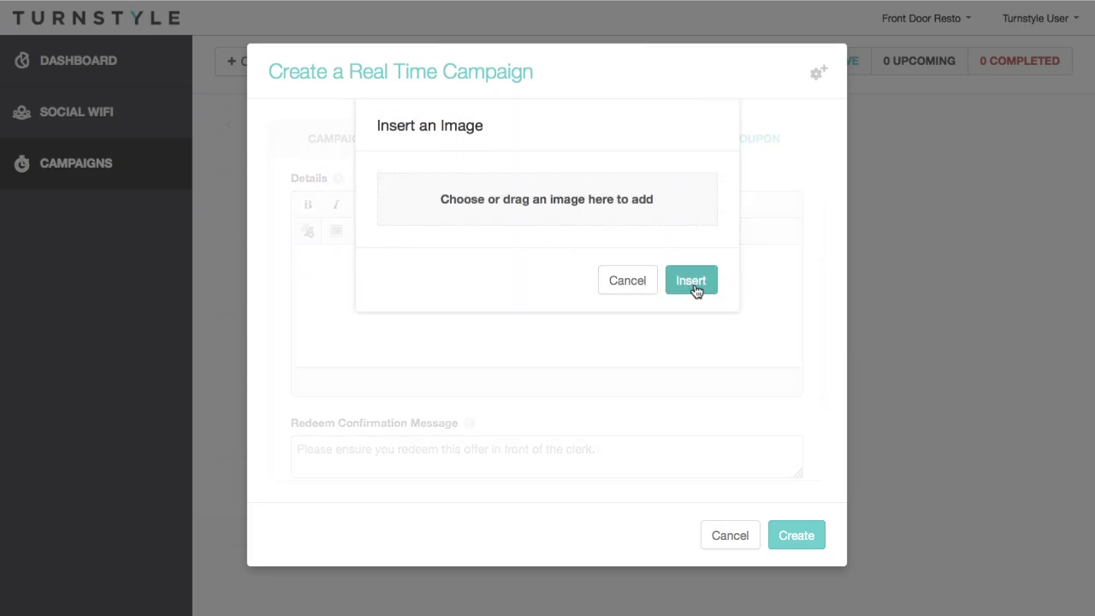
left_click(697, 282)
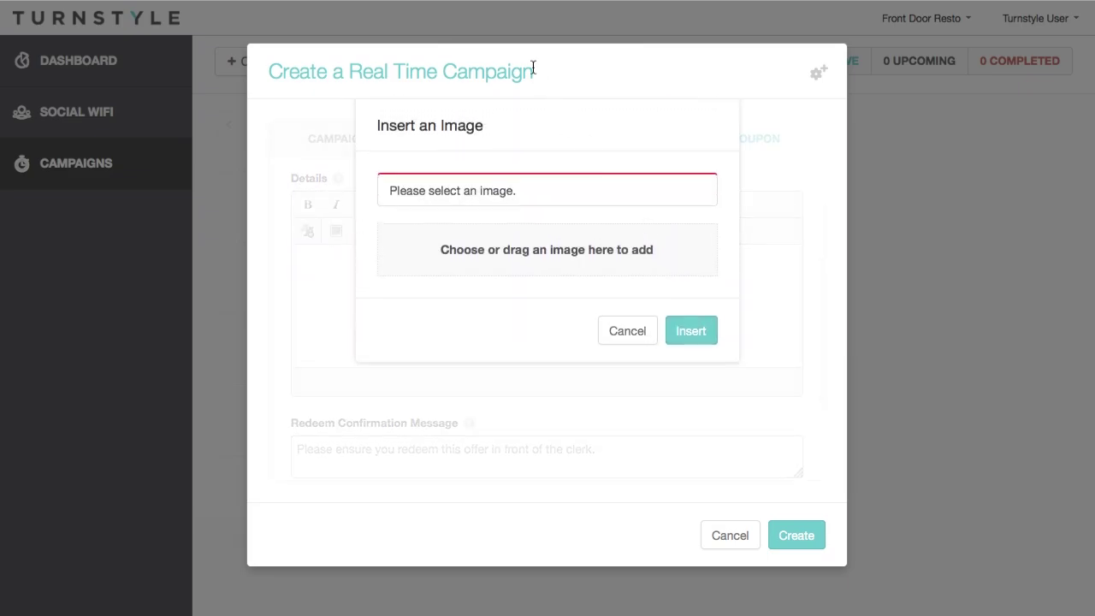
left_click(562, 256)
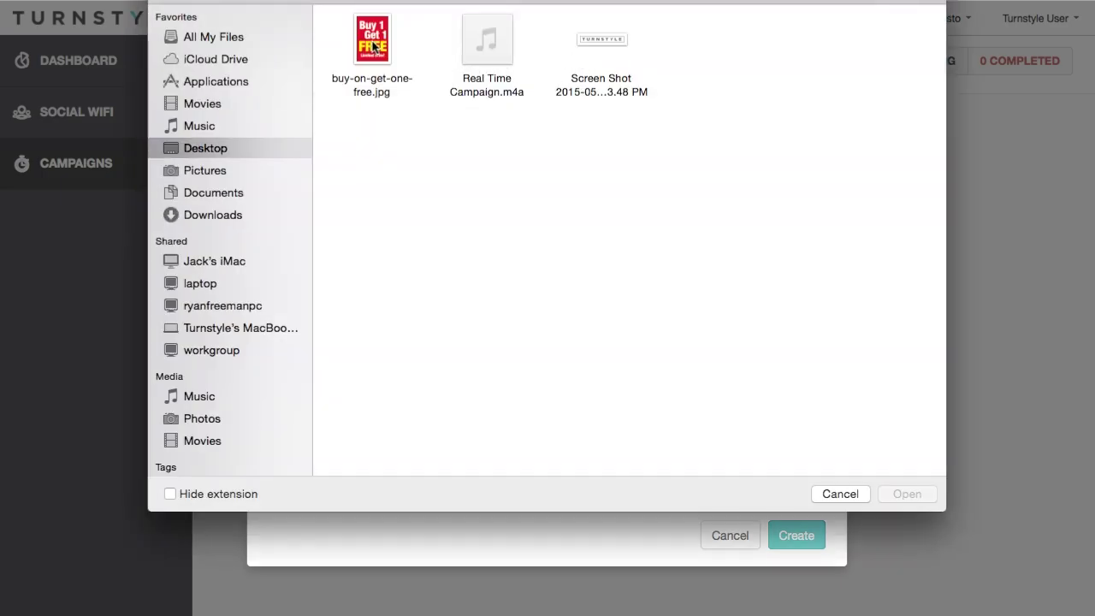
double_click(373, 46)
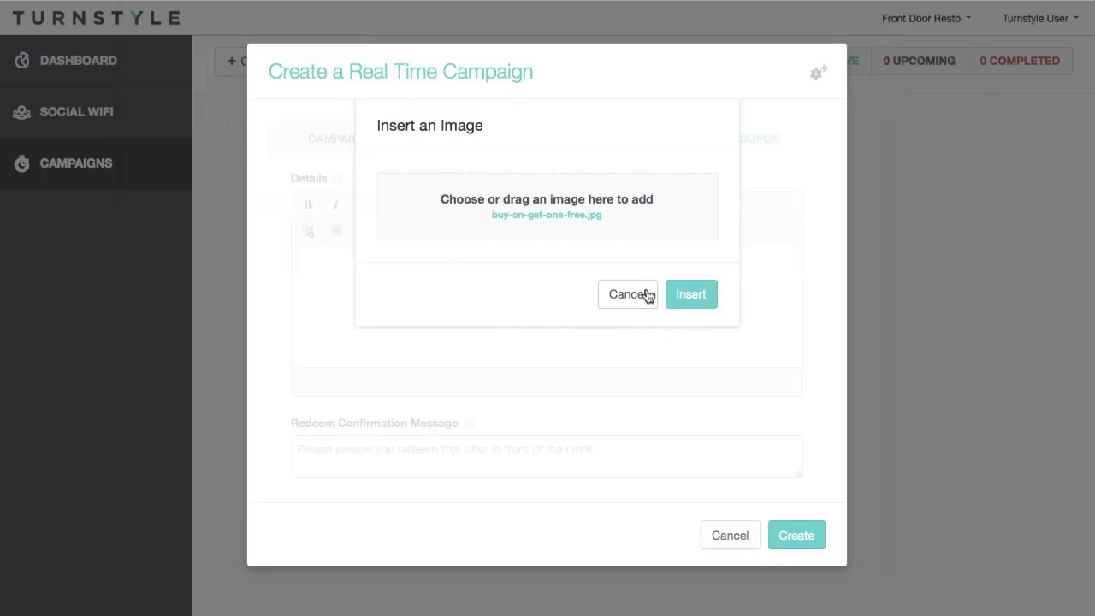
left_click(685, 301)
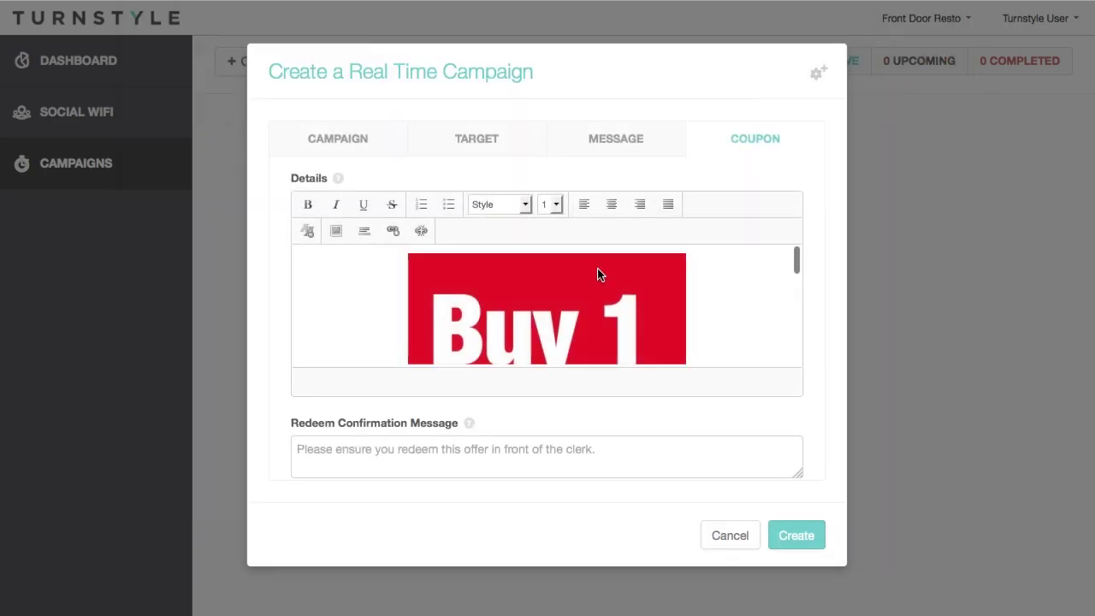
Type the word 'Details' below the image.
scroll(597, 268, "up", 2)
scroll(597, 268, "down", 4)
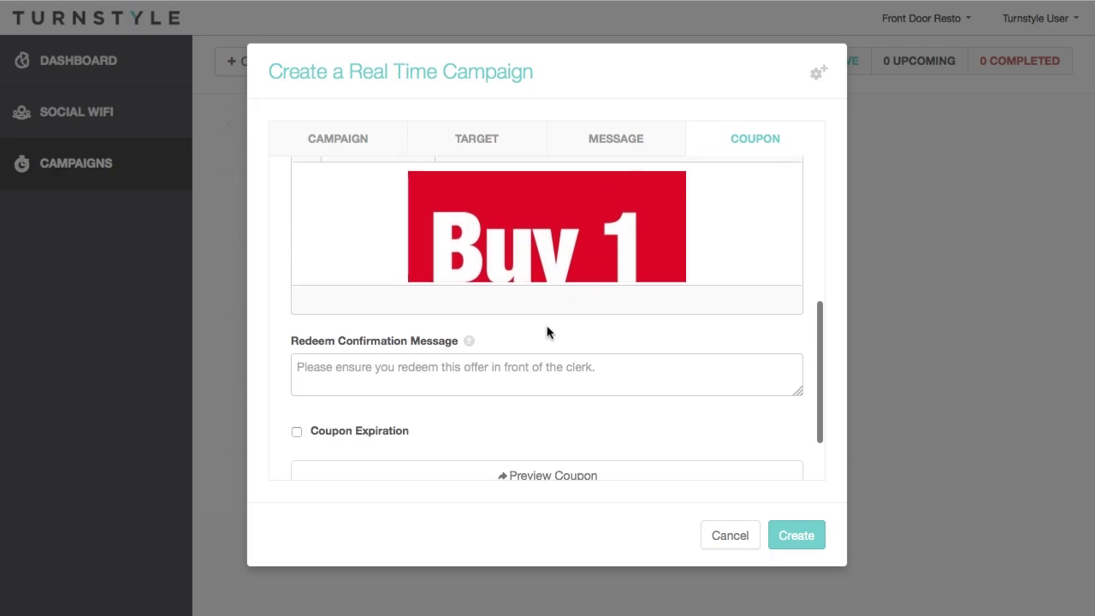
scroll(687, 248, "up", 1)
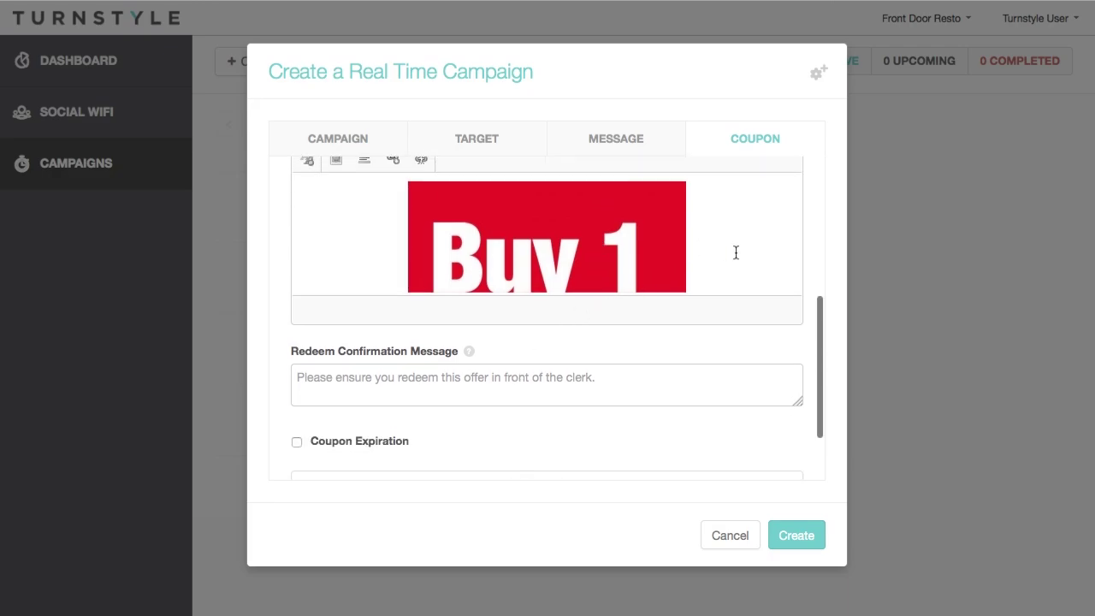
scroll(736, 251, "down", 3)
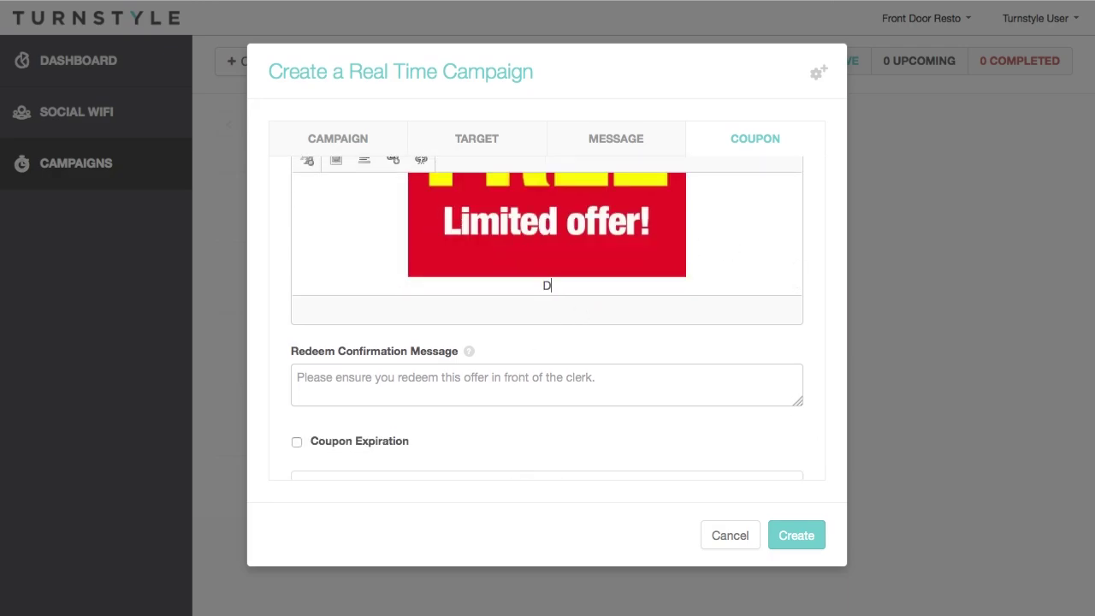
type("etails")
scroll(612, 369, "down", 2)
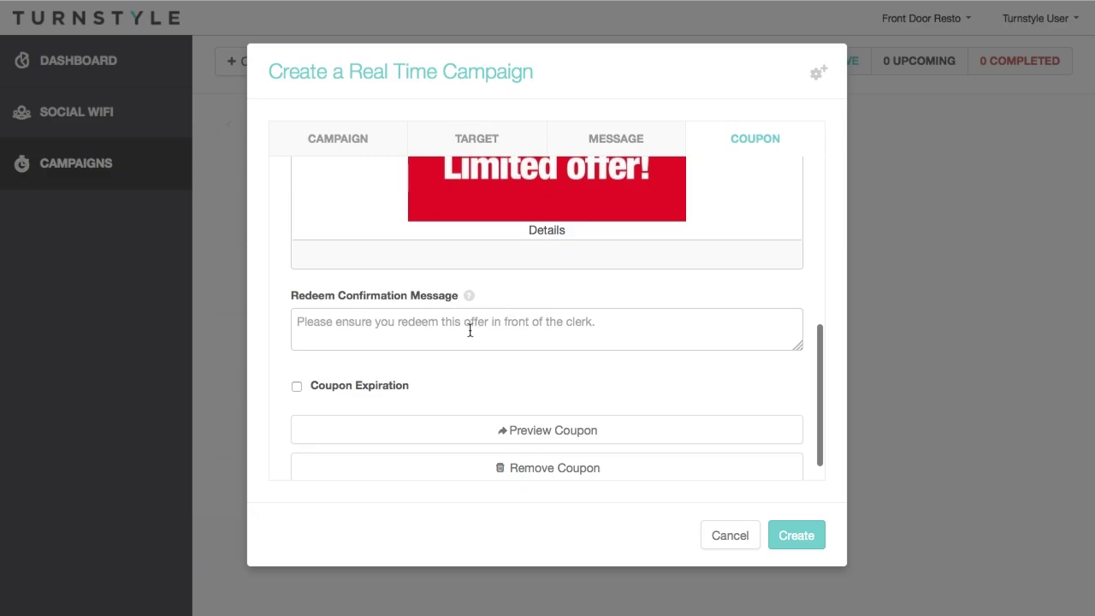
scroll(467, 315, "down", 1)
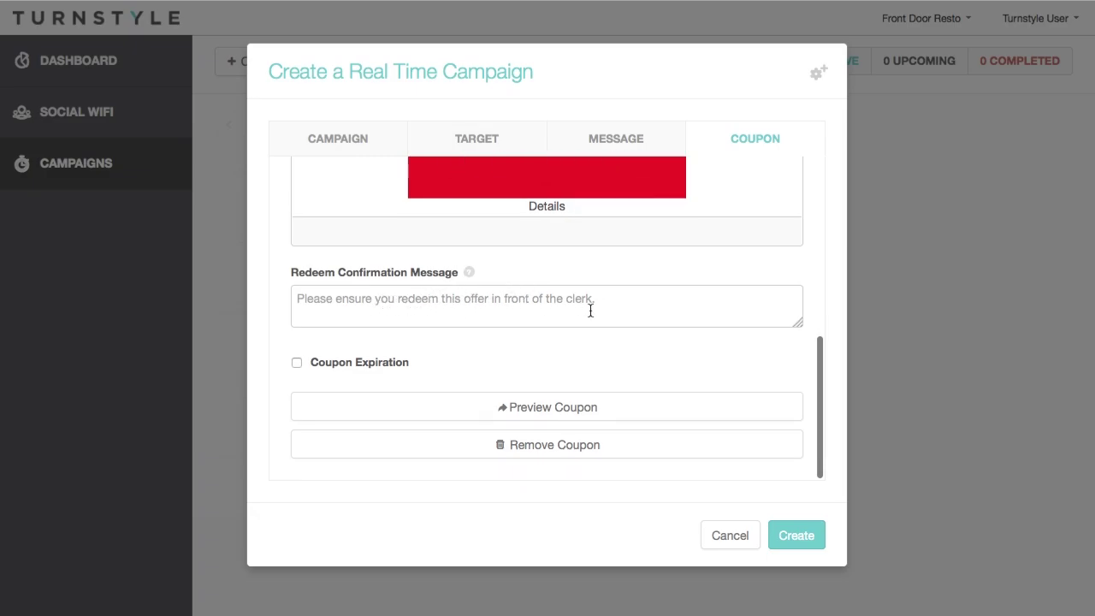
left_click(518, 308)
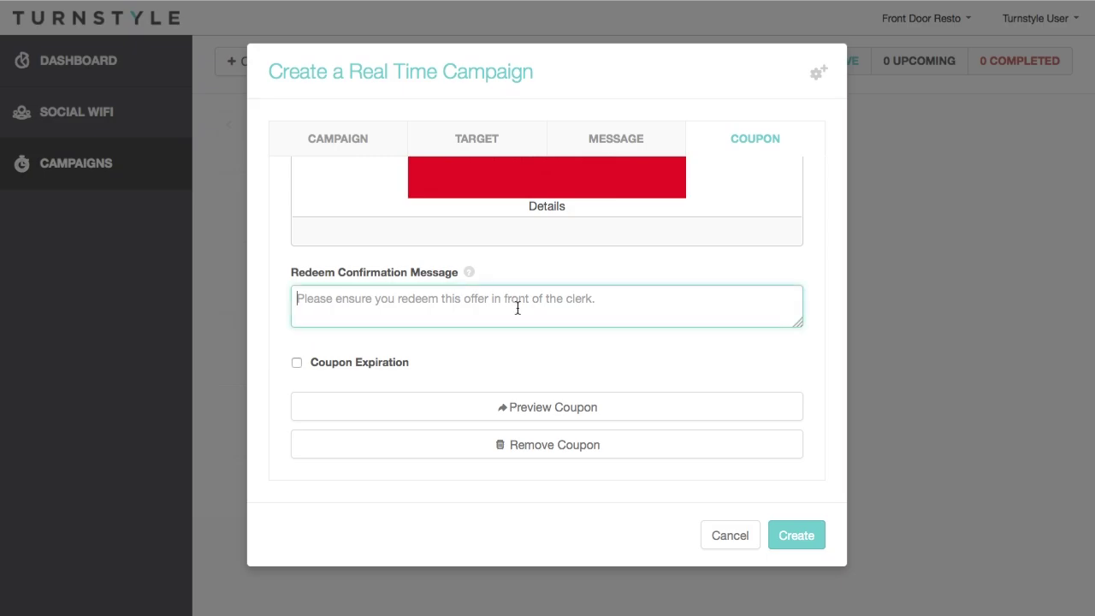
left_click(490, 355)
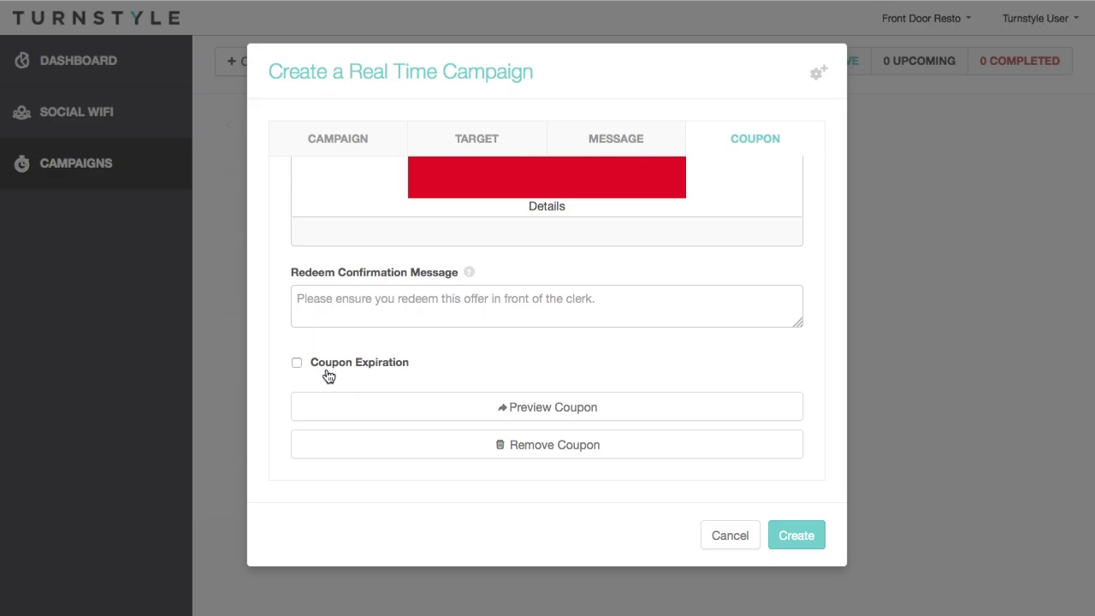
left_click(297, 363)
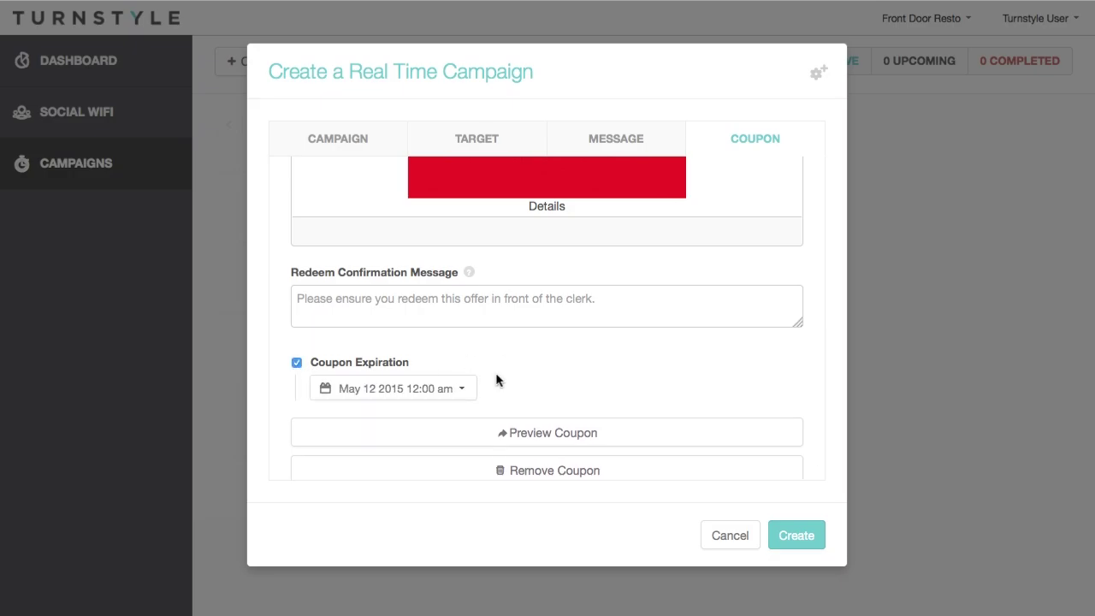
left_click(297, 363)
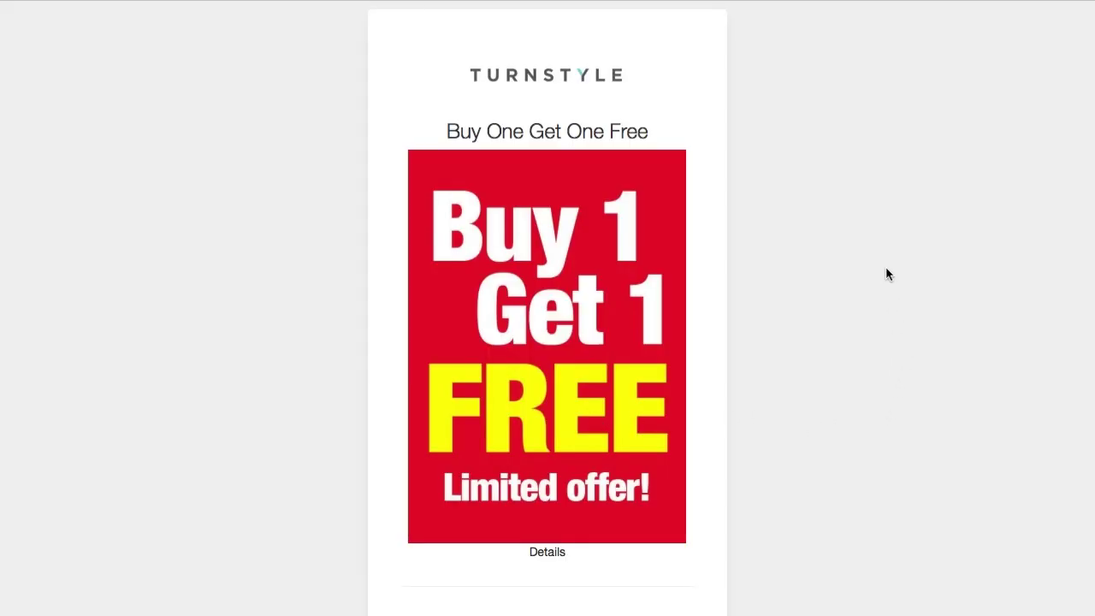
key("super+w")
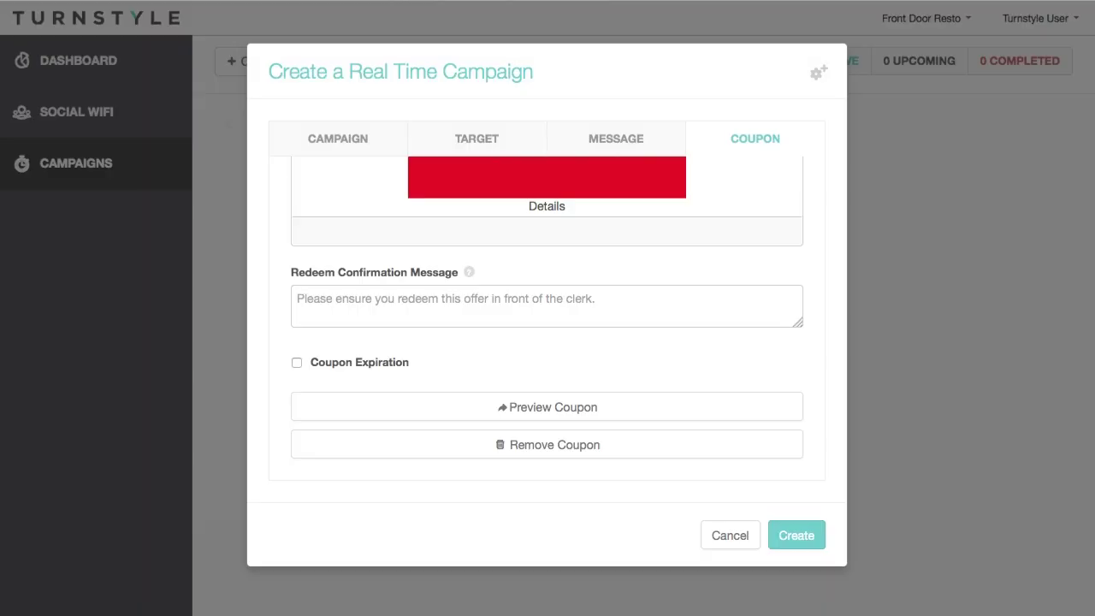
Save the Buy One Get One Free campaign and check the campaigns list.
left_click(792, 542)
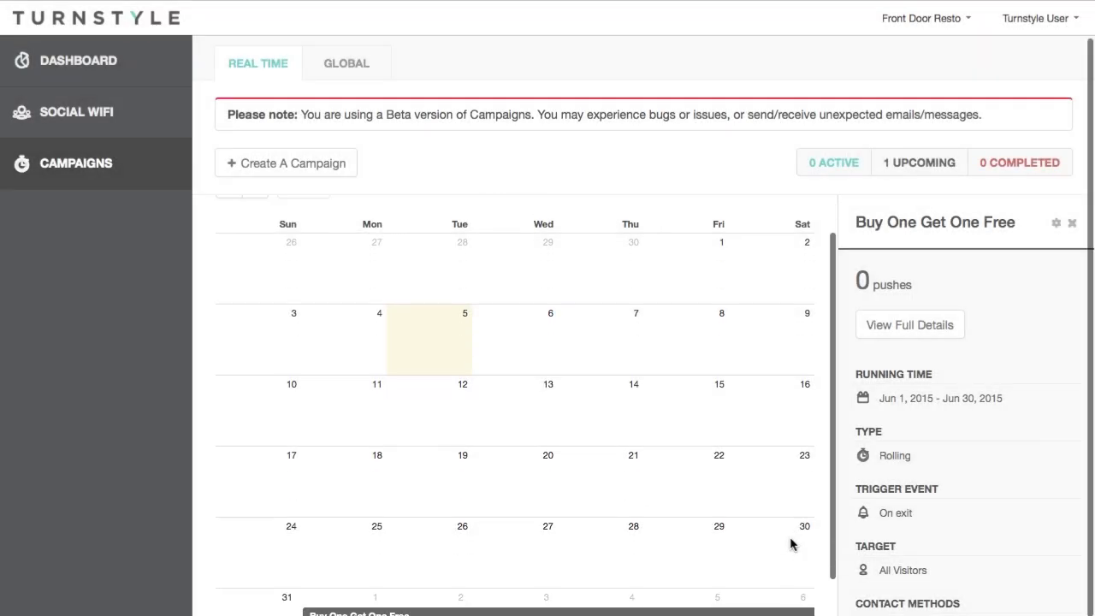
scroll(790, 536, "down", 1)
scroll(790, 542, "up", 1)
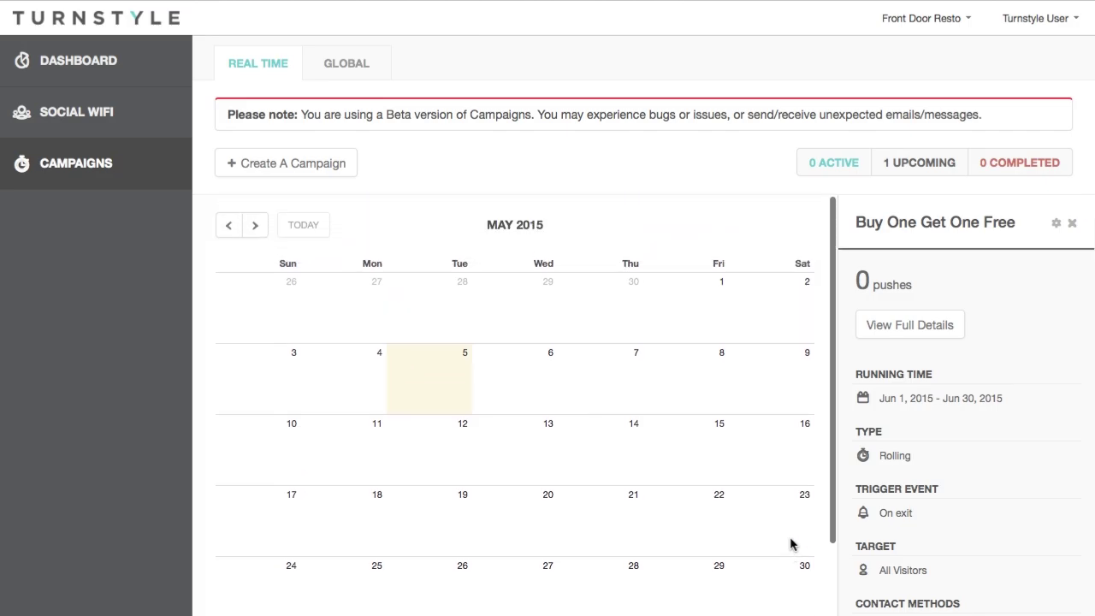
Advance the calendar to June 2015 to show the campaign running June 1–30.
left_click(255, 226)
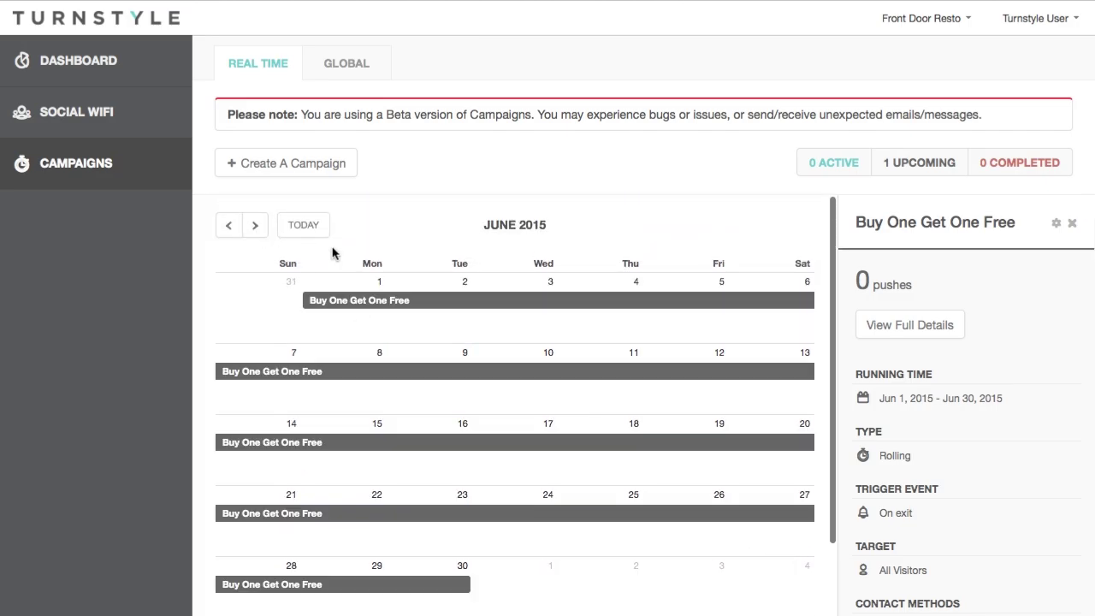
scroll(660, 385, "down", 2)
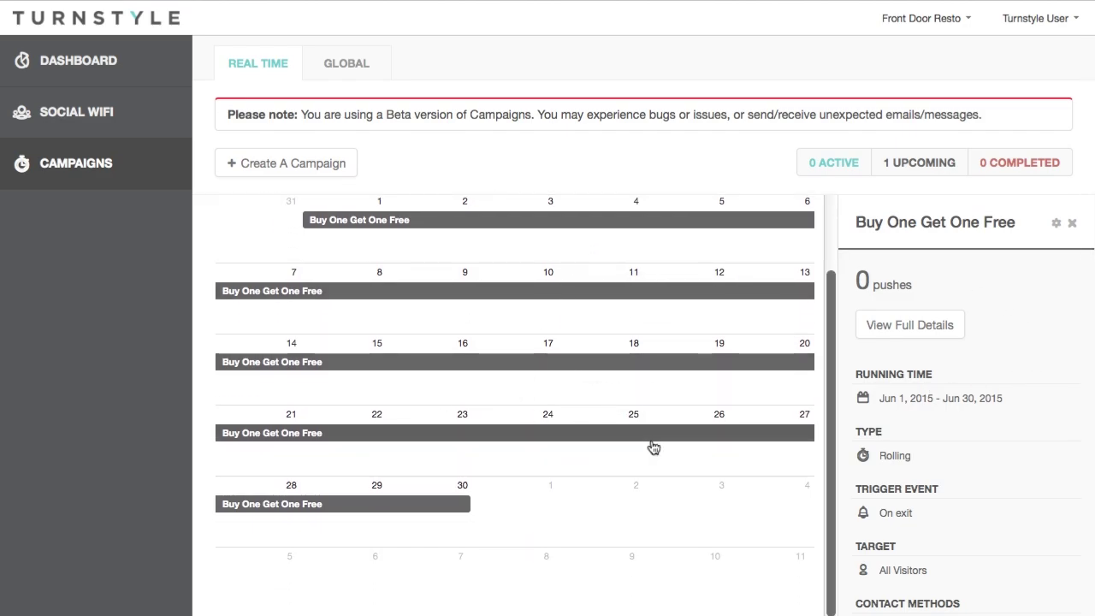
scroll(977, 366, "down", 1)
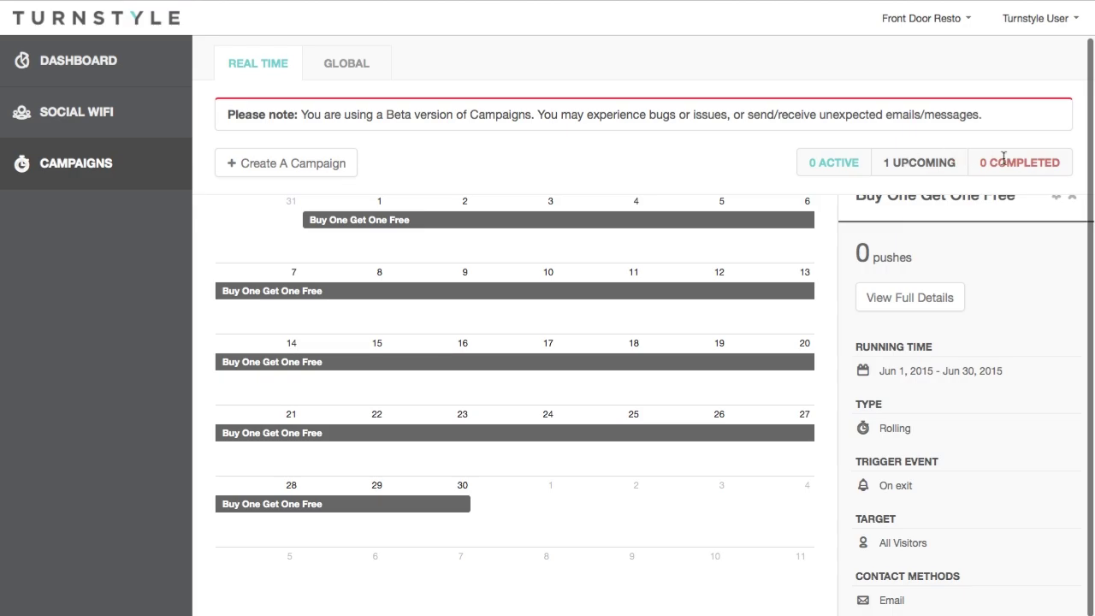
scroll(1048, 382, "up", 1)
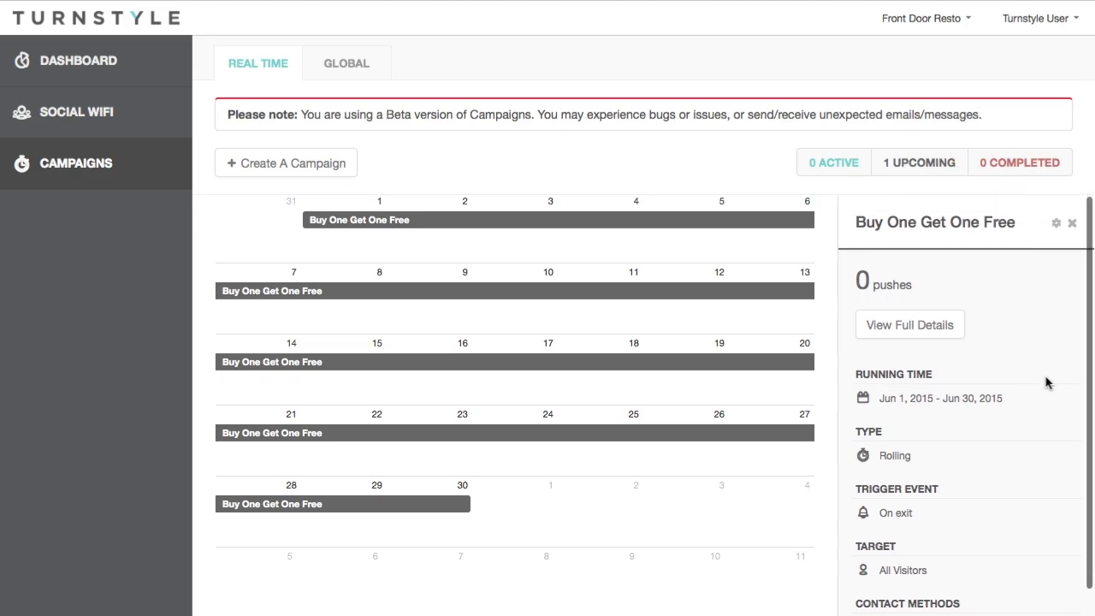
left_click(1057, 225)
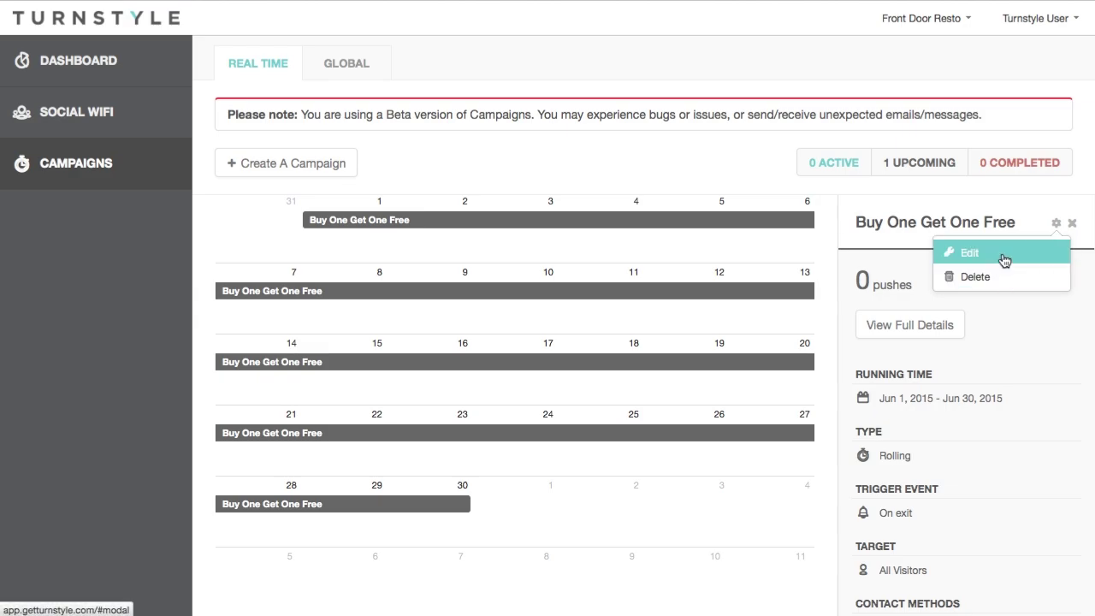
left_click(1016, 360)
scroll(993, 342, "down", 1)
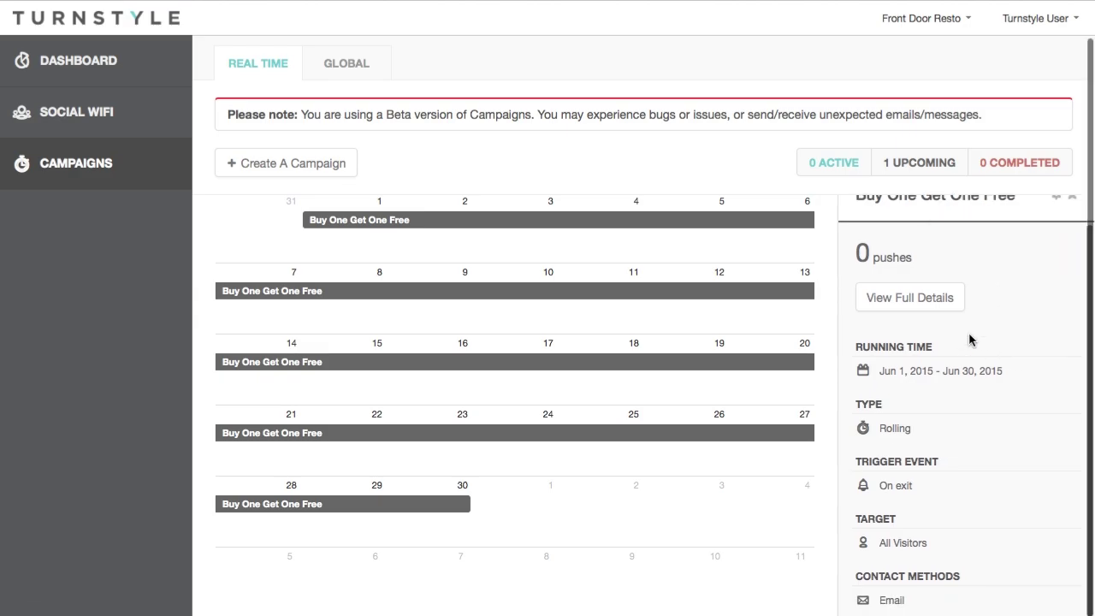
left_click(905, 298)
scroll(694, 254, "down", 2)
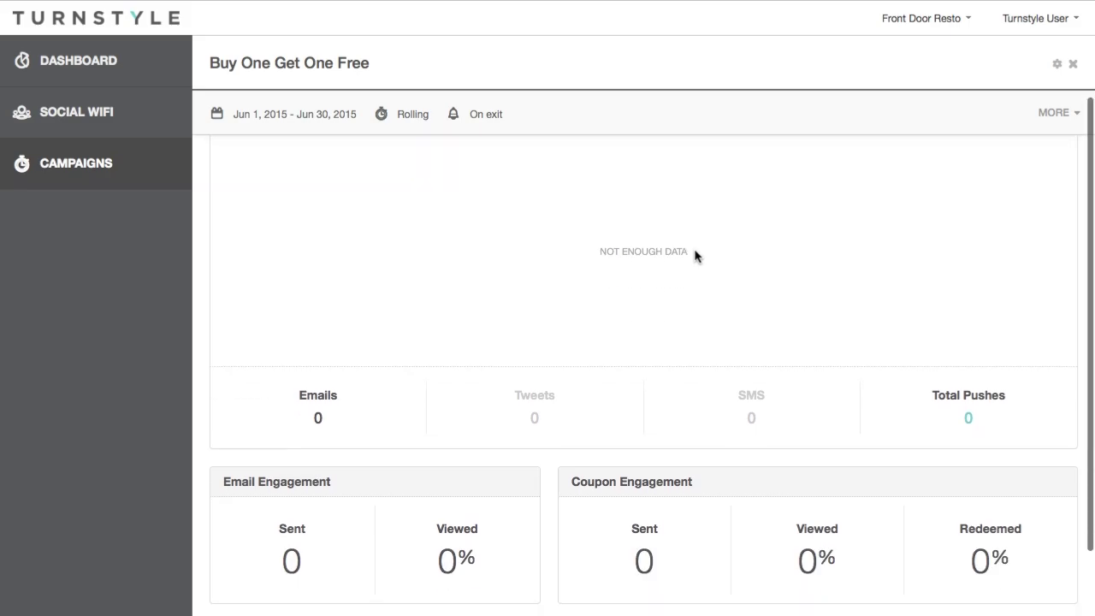
scroll(695, 254, "down", 2)
scroll(694, 254, "up", 4)
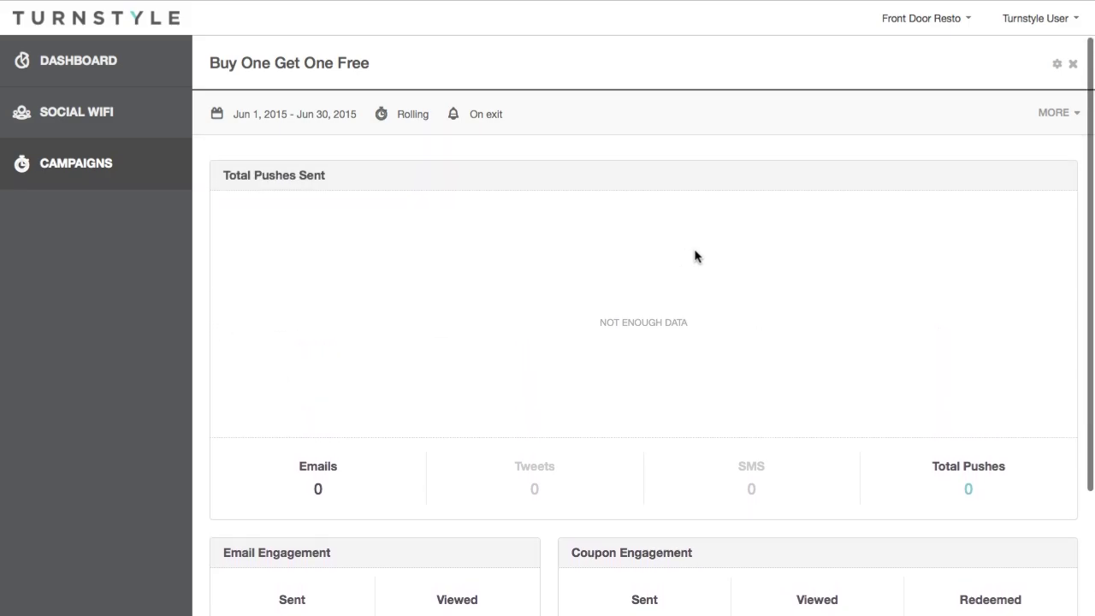
scroll(695, 255, "down", 3)
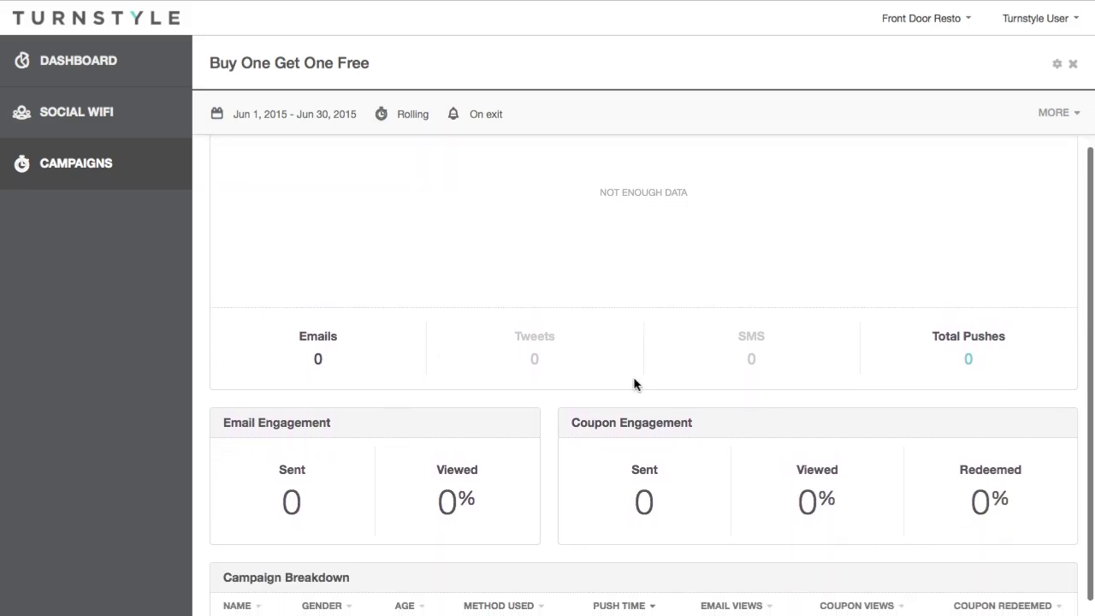
scroll(469, 517, "down", 1)
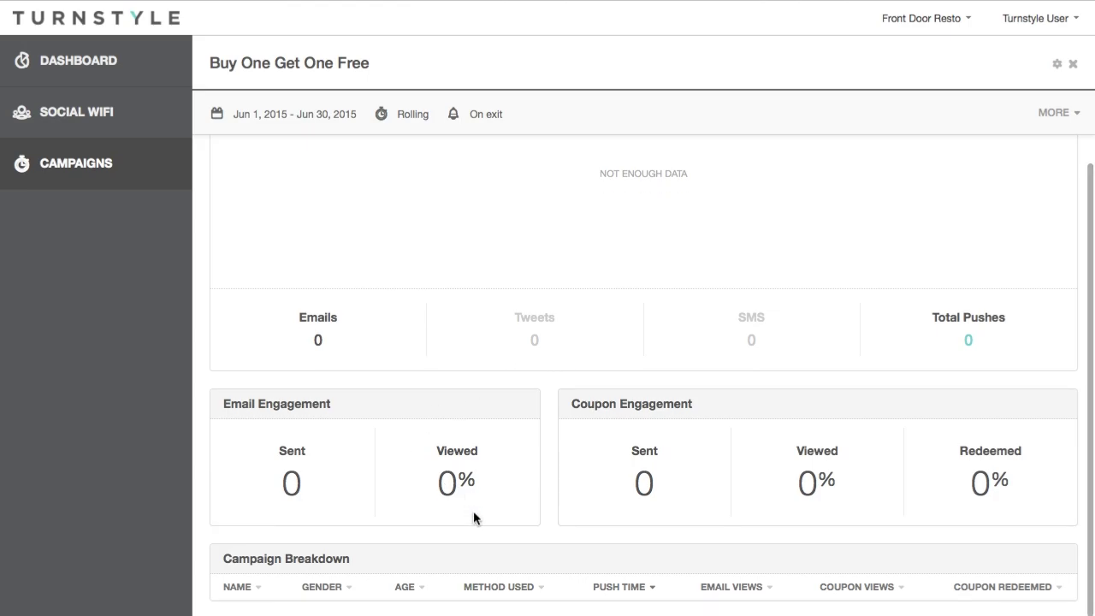
scroll(473, 514, "up", 4)
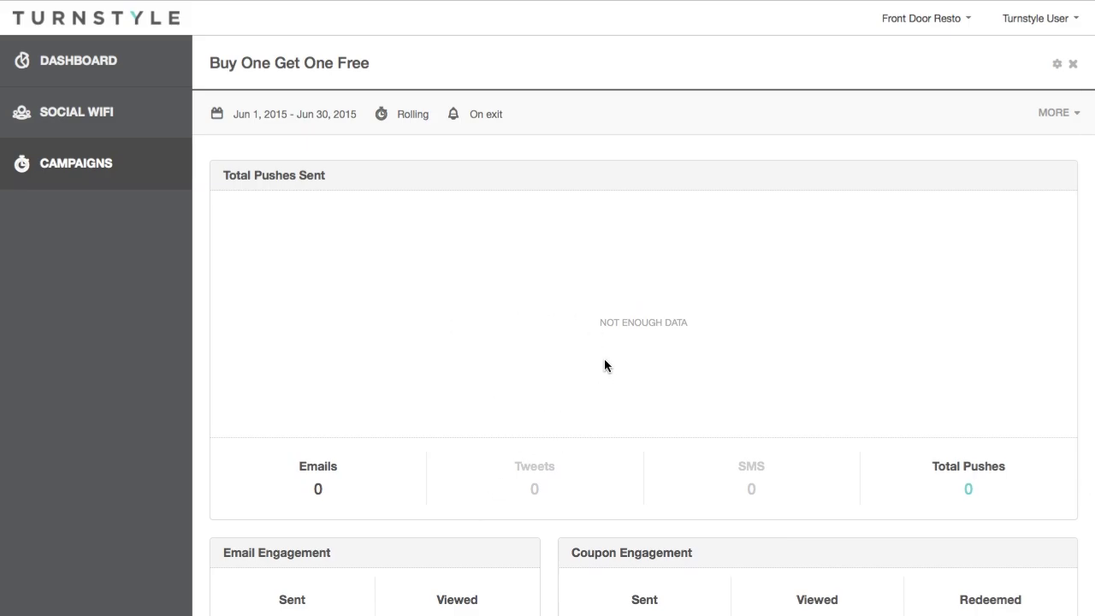
left_click(1073, 65)
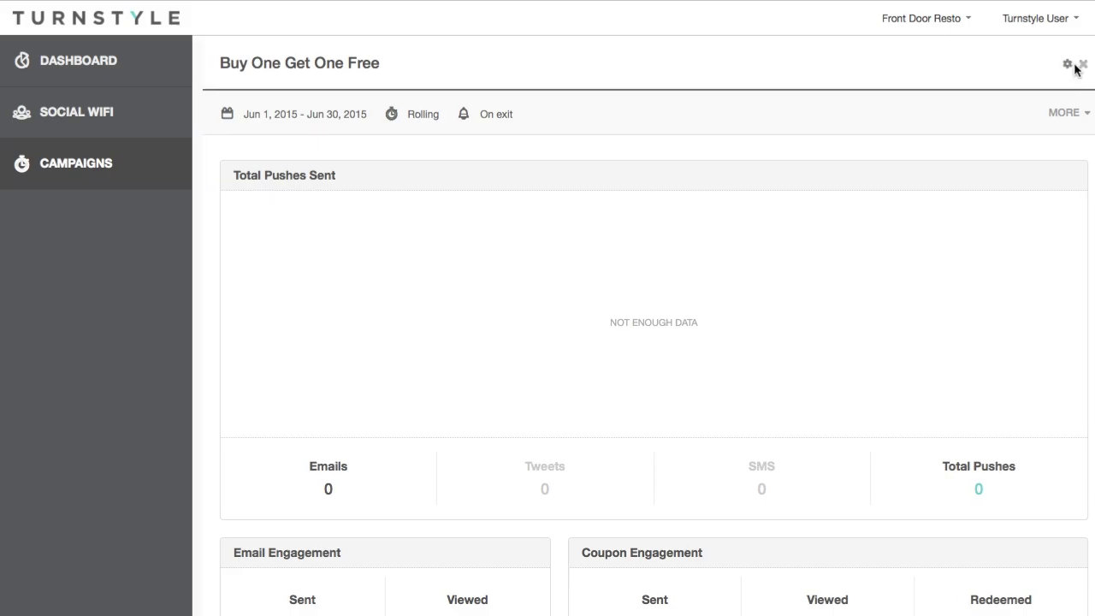